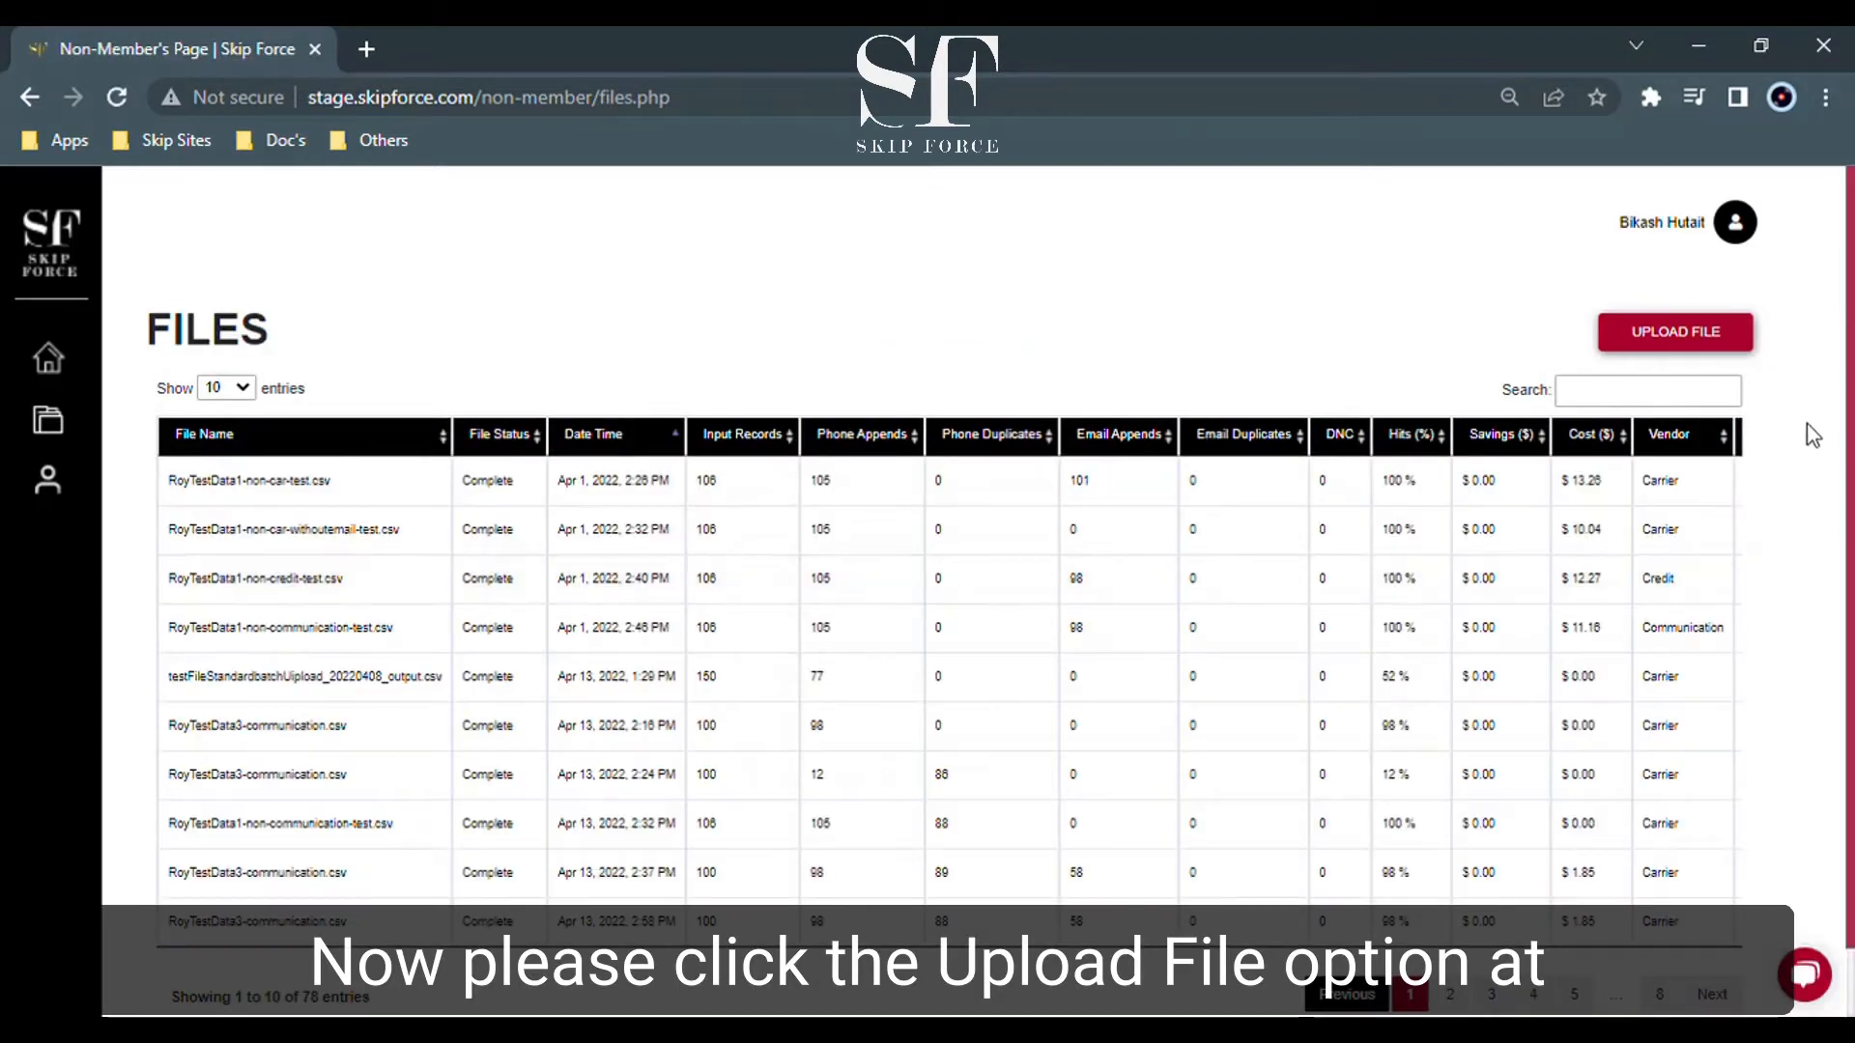
Upload the list "Data file - For Skip Trace.csv" for skip tracing.
left_click(1698, 345)
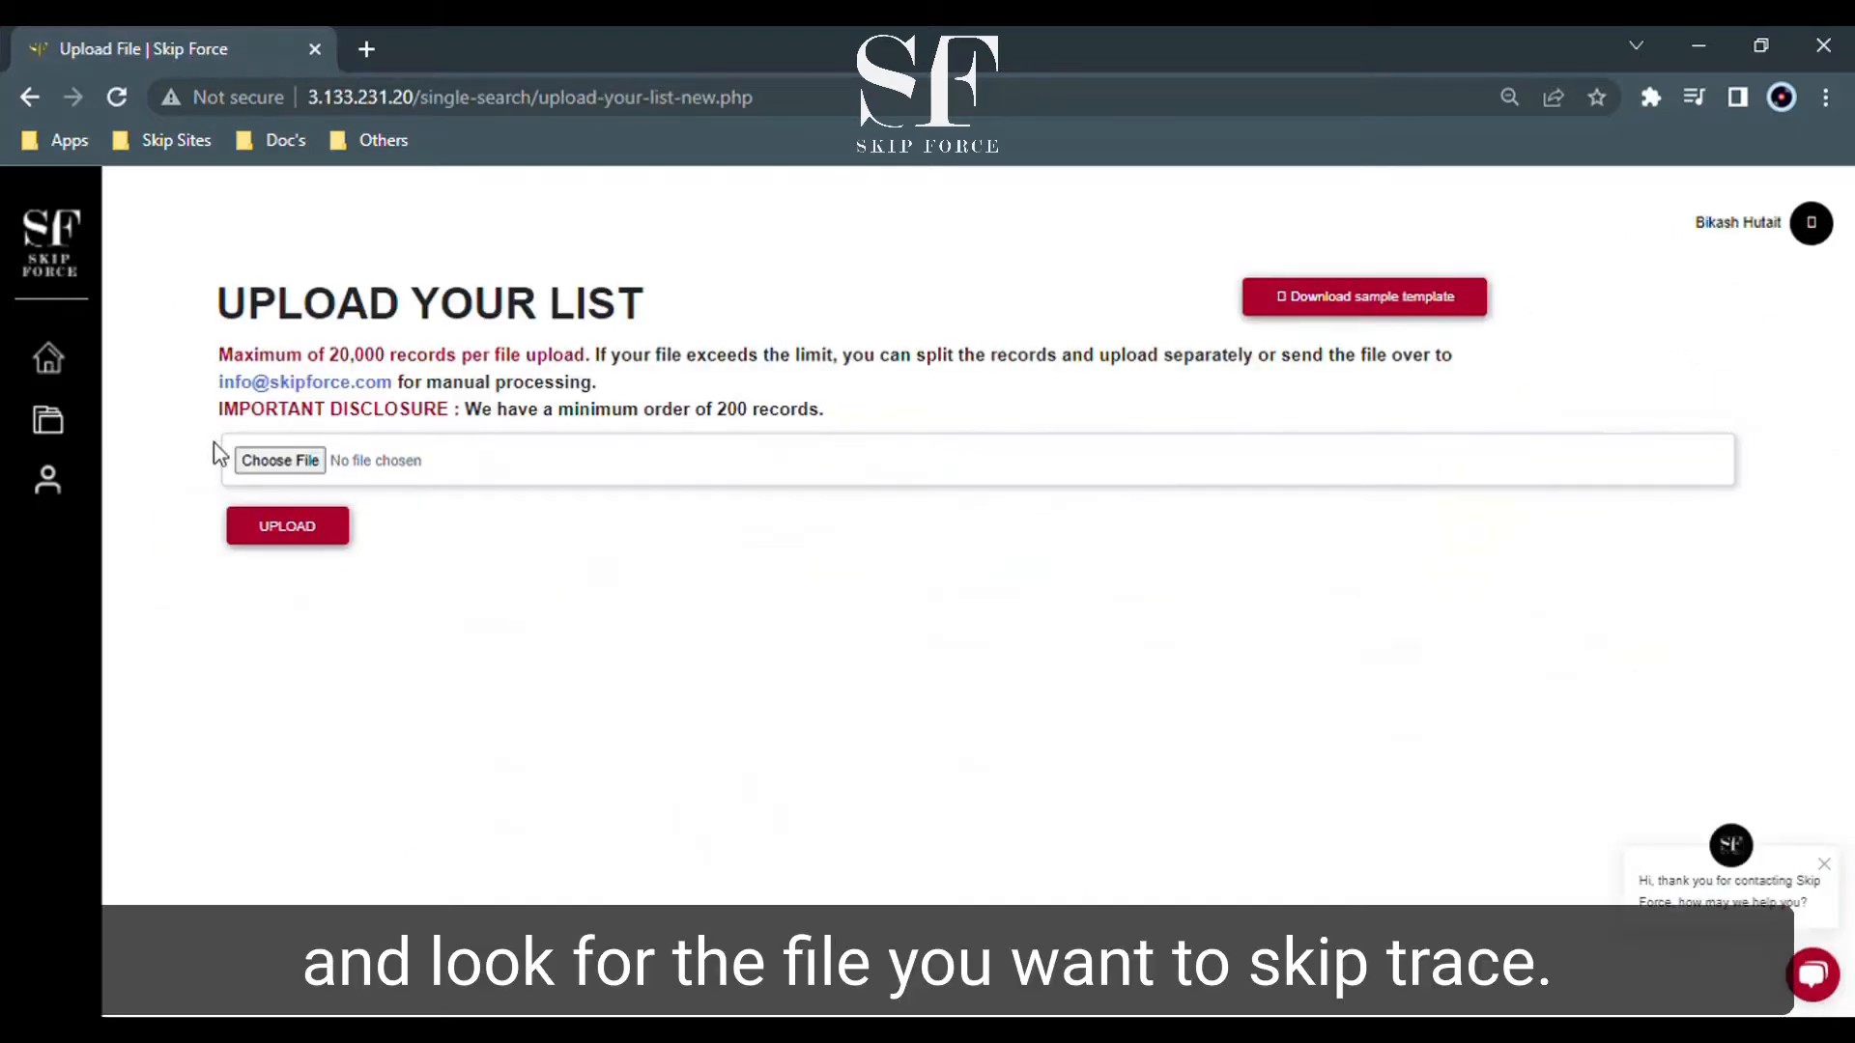
left_click(315, 468)
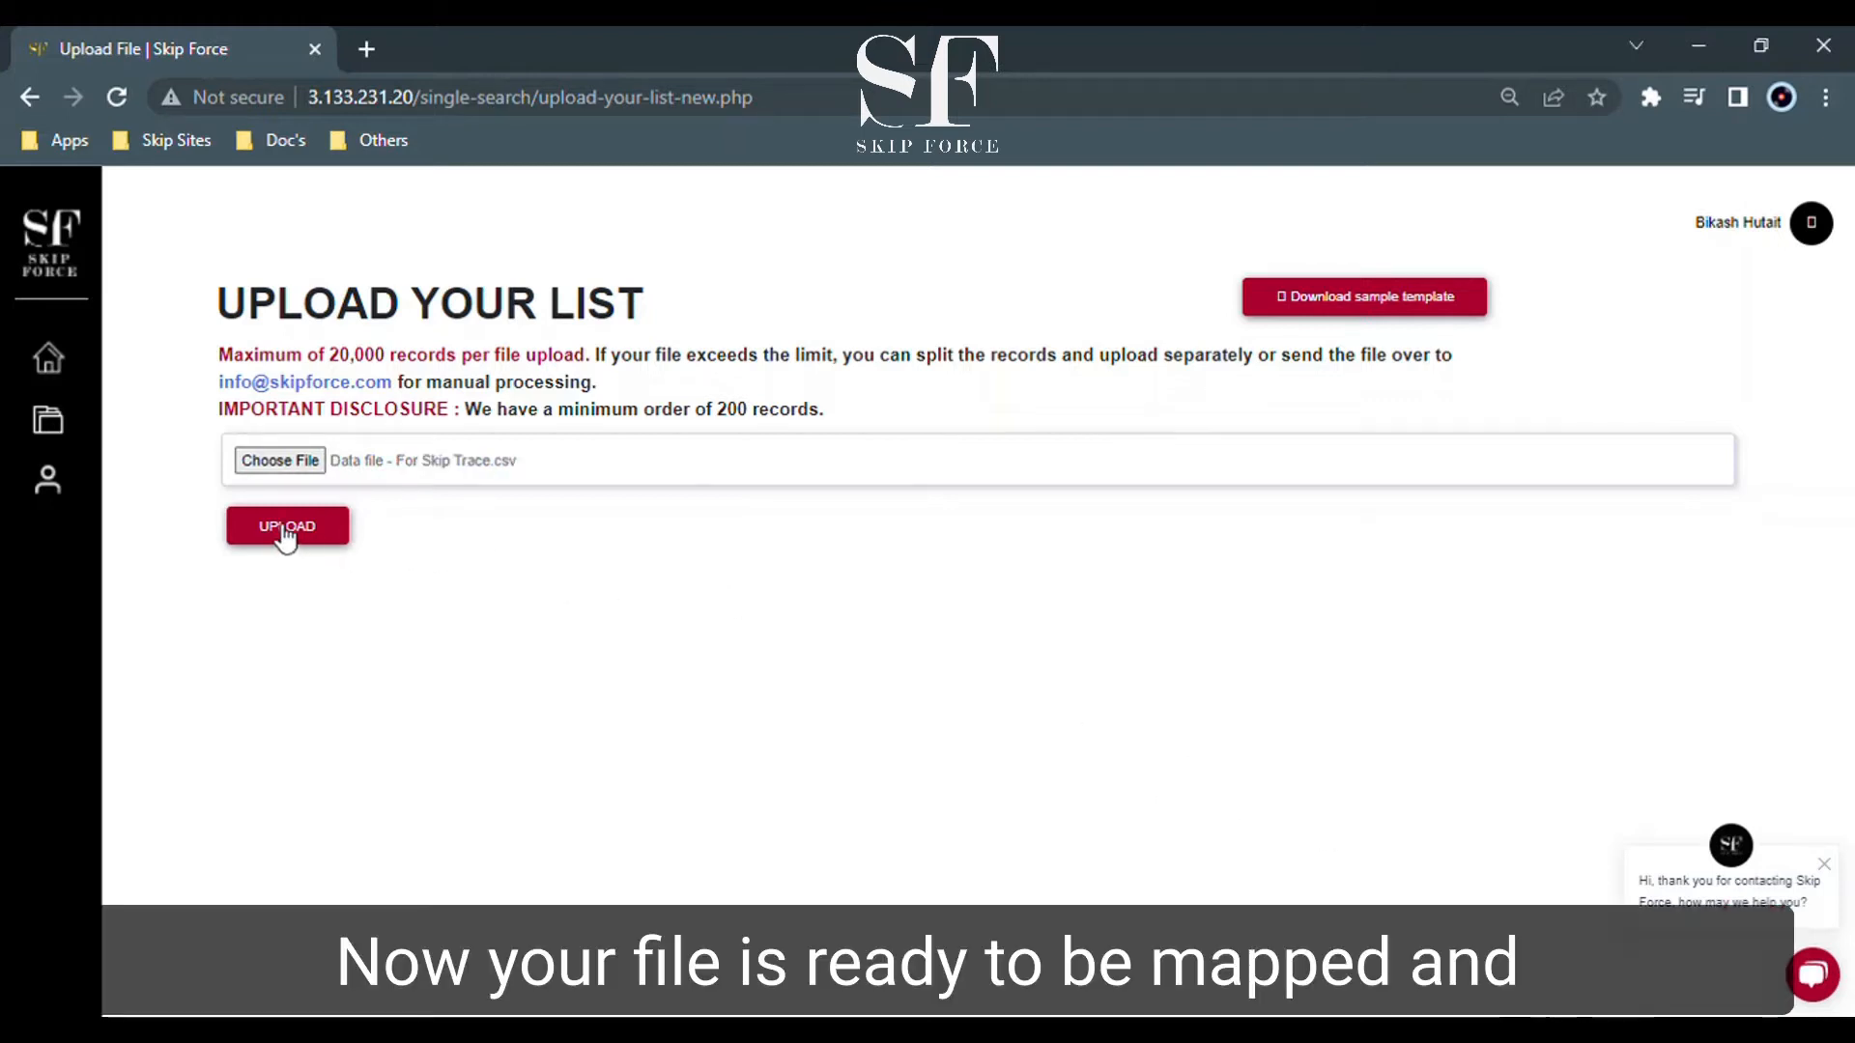
left_click(287, 527)
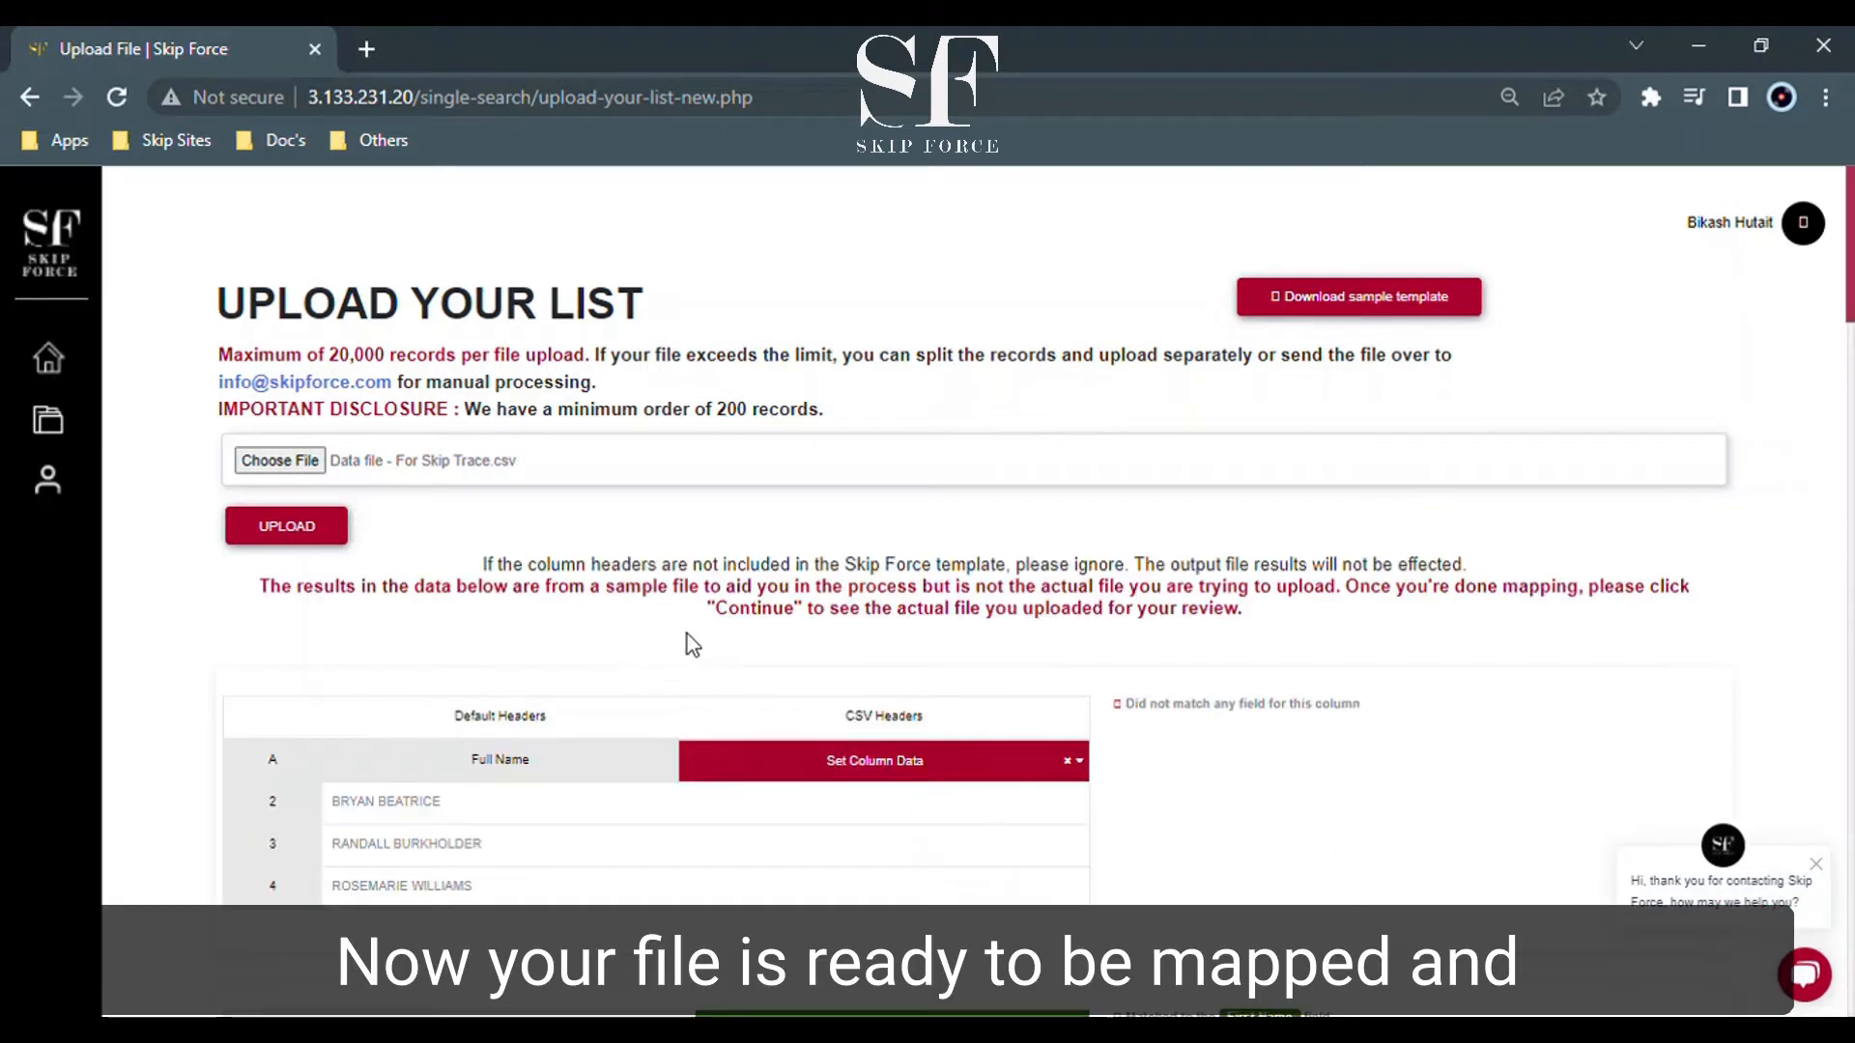
Set the unmatched Full Name column to be ignored in the header mapping.
scroll(1063, 696, "down", 2)
scroll(1063, 693, "down", 2)
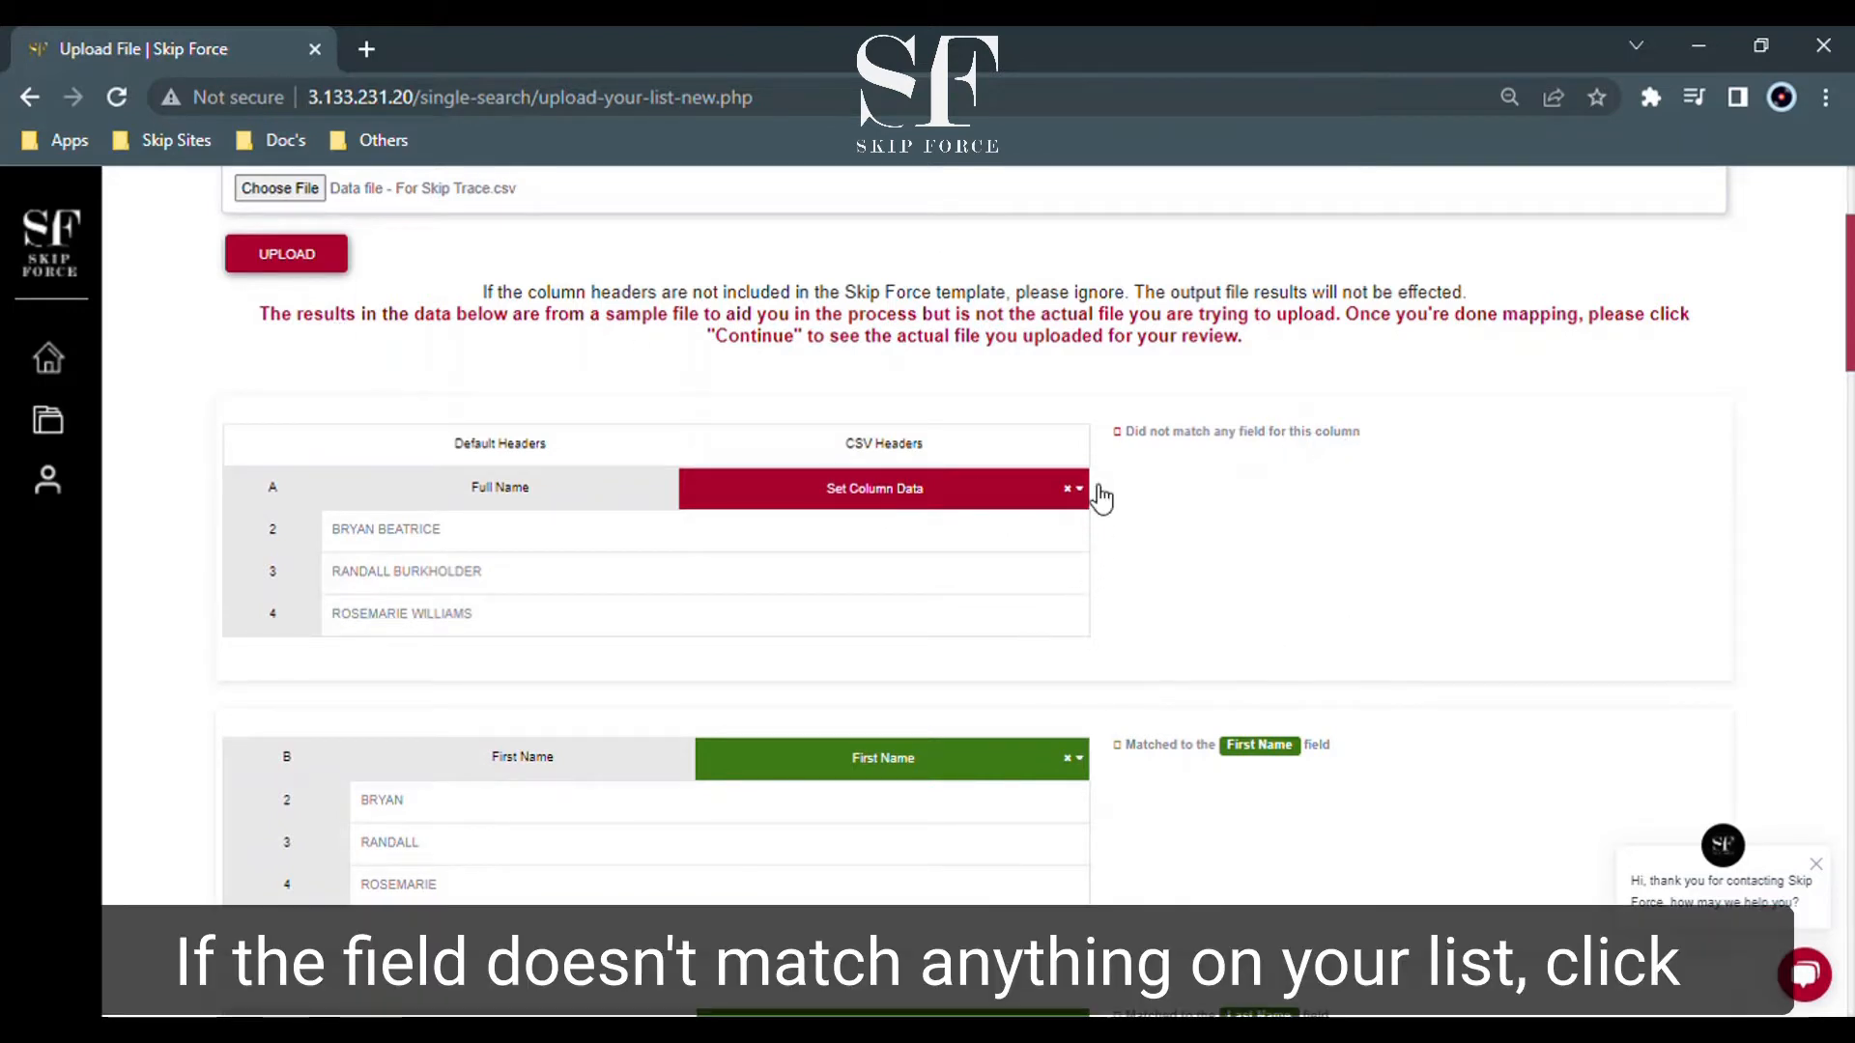
left_click(1087, 491)
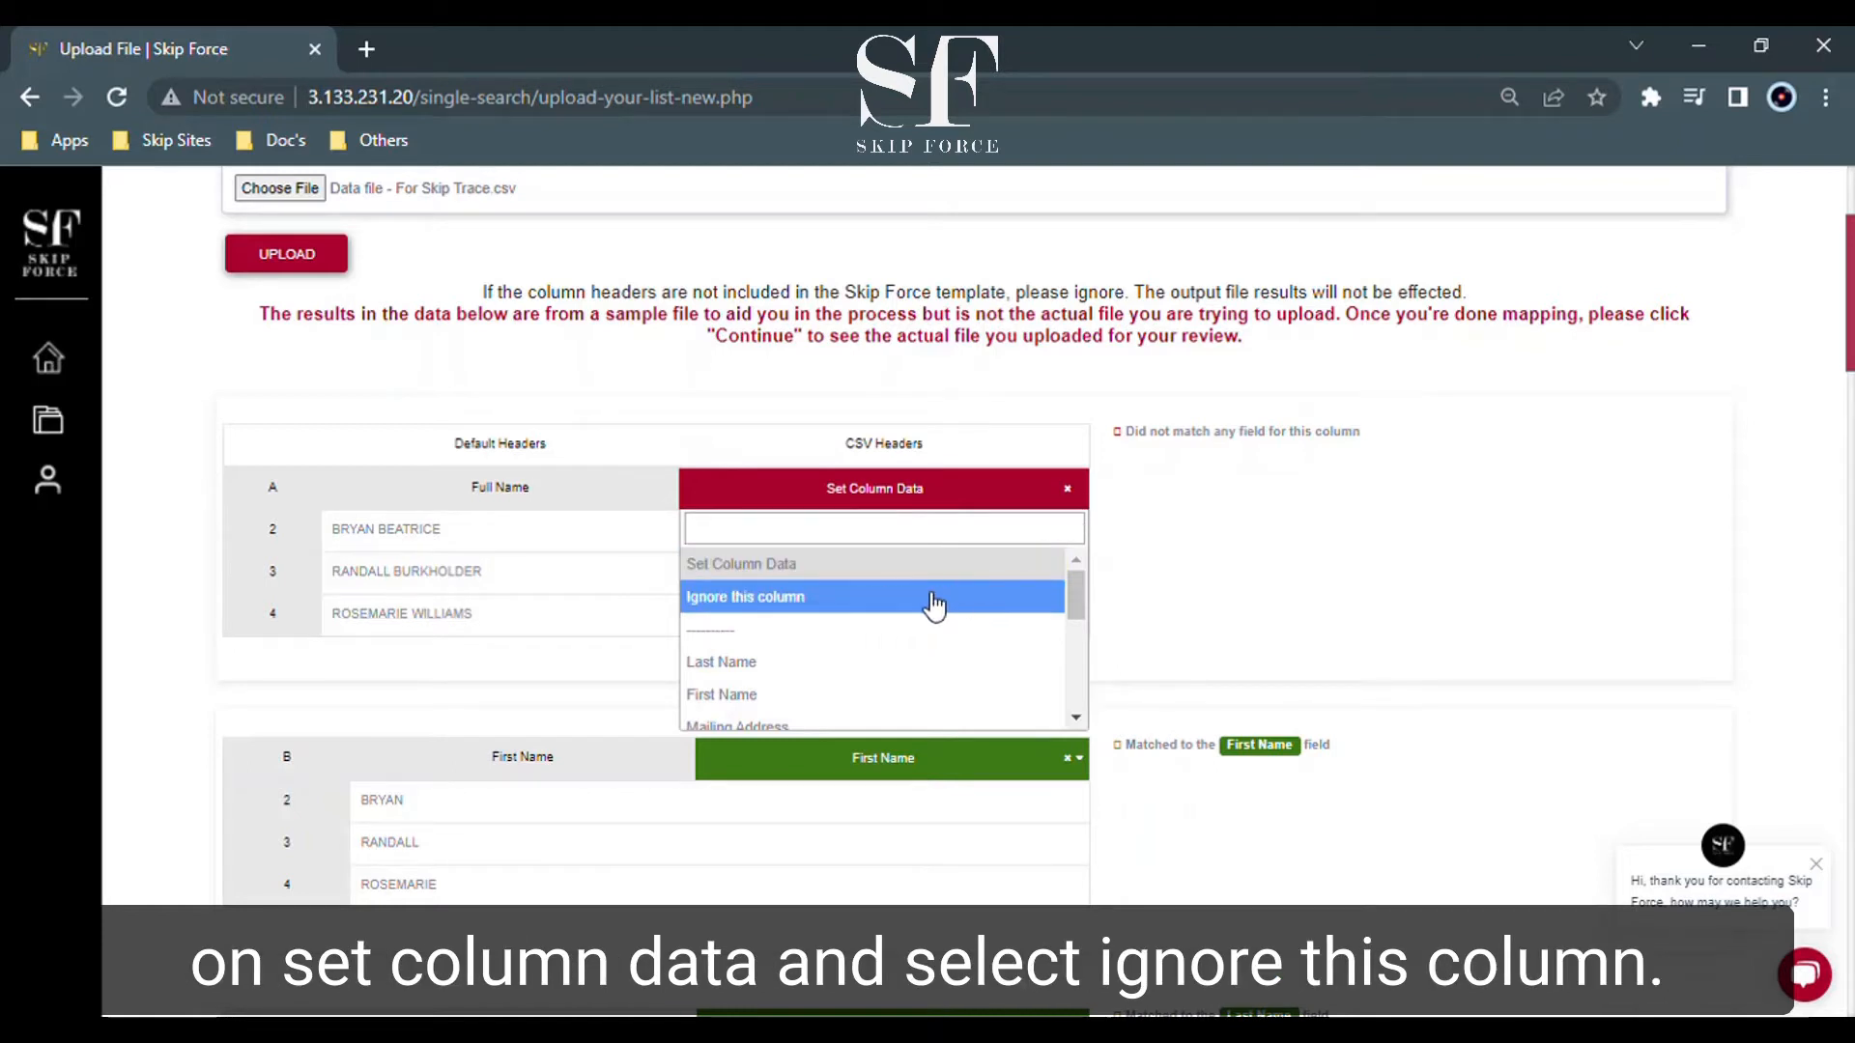
left_click(933, 600)
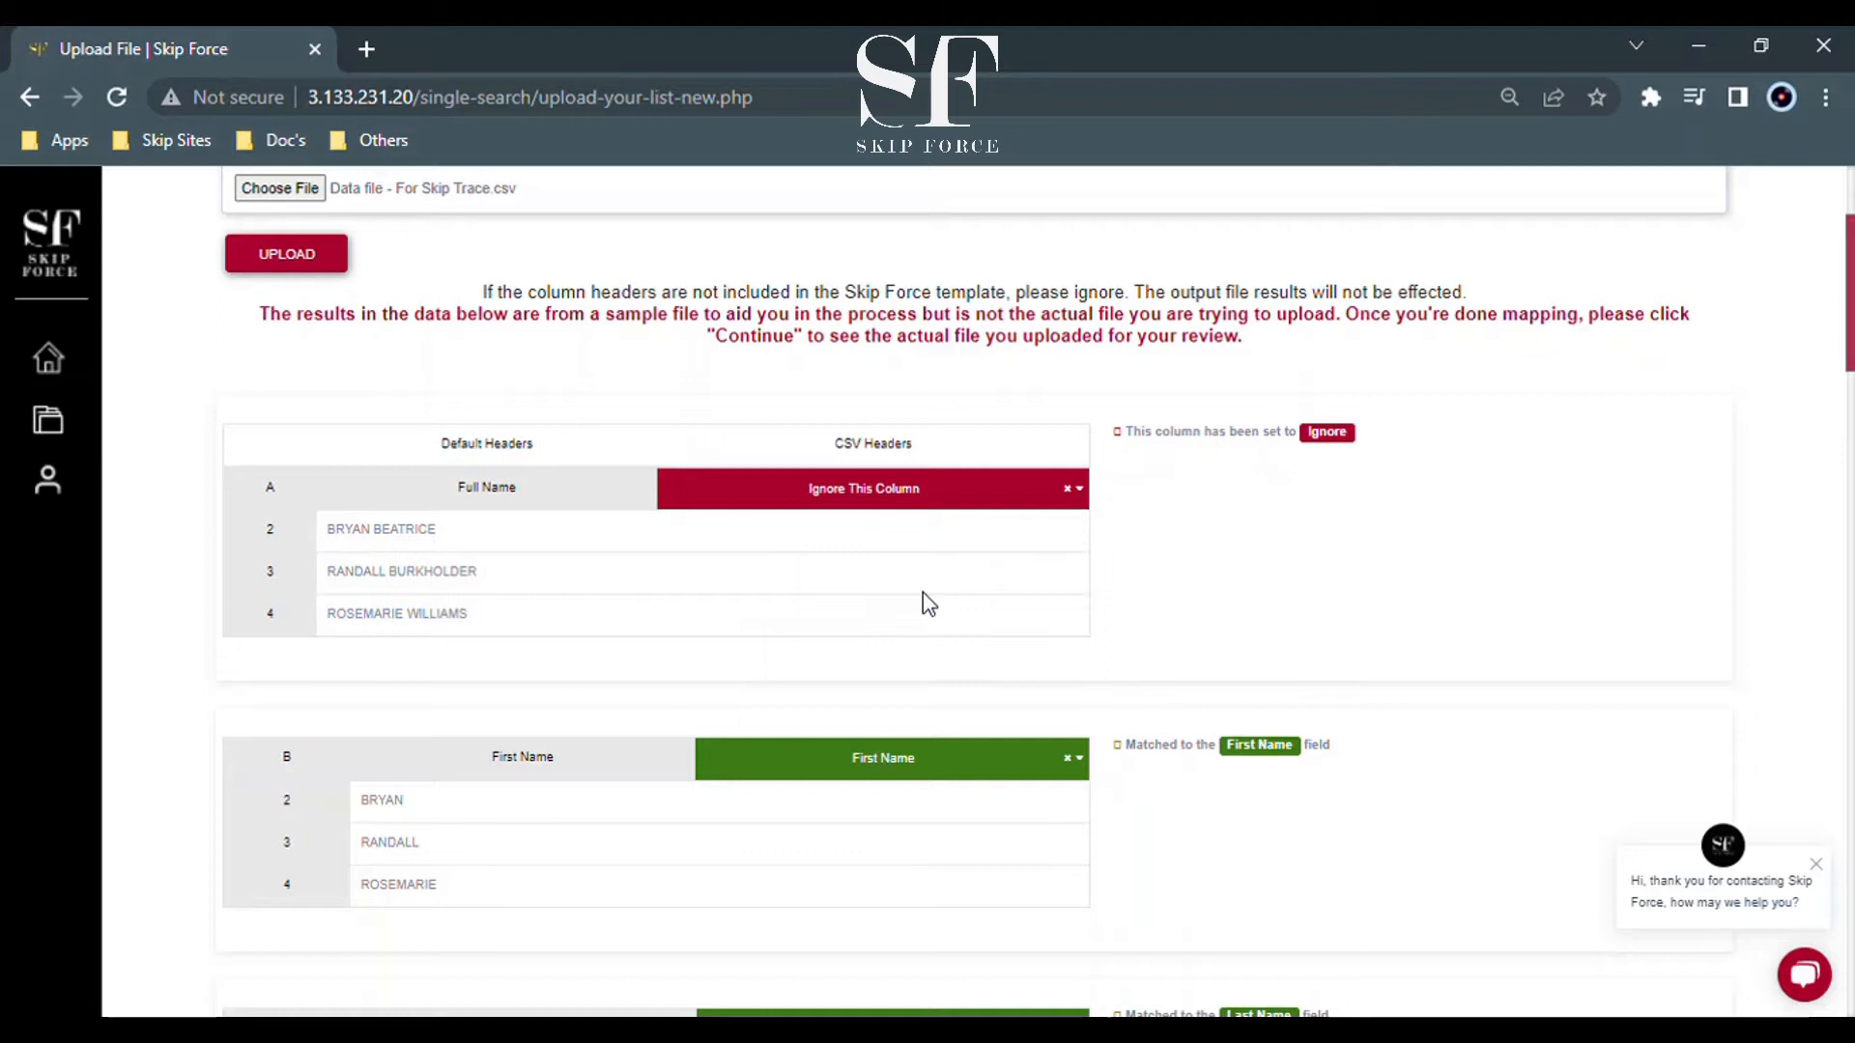
Set the unmatched Phone1, Phone2 and Phone3 columns to be ignored in the header mapping.
scroll(1245, 623, "down", 15)
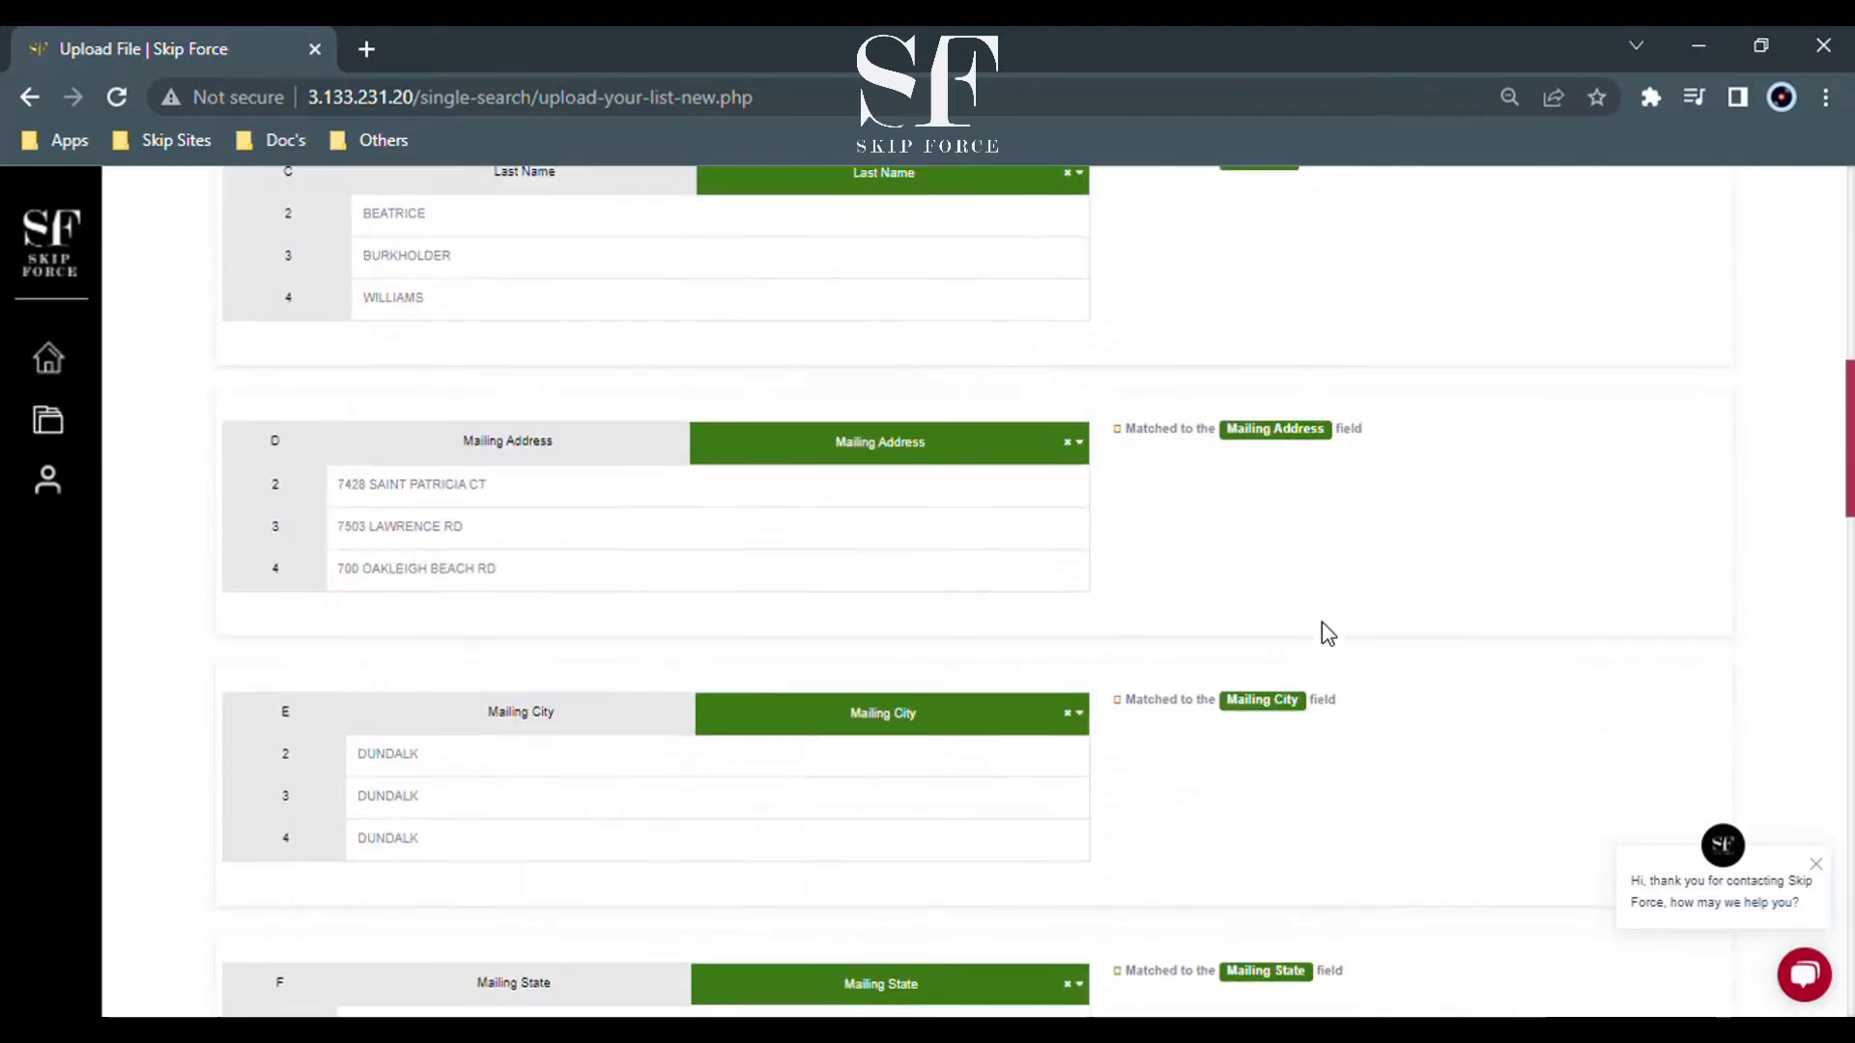
scroll(1318, 624, "down", 13)
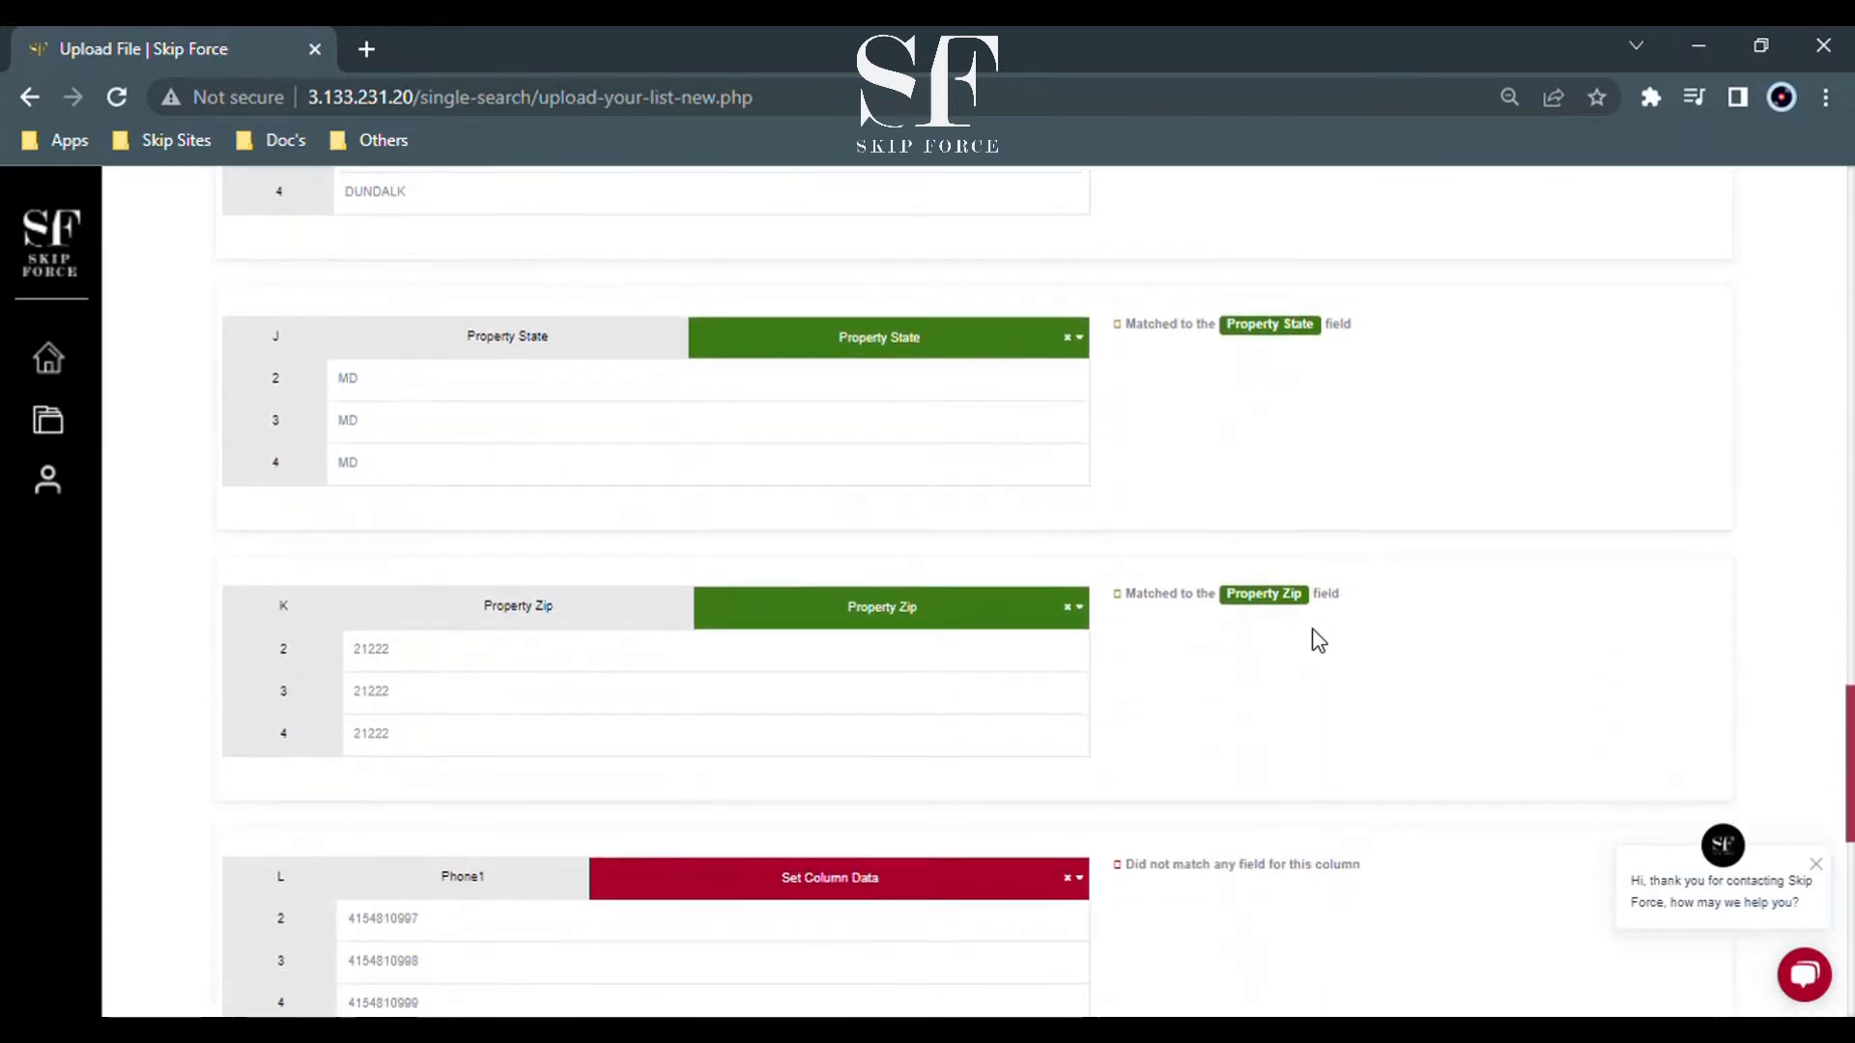
left_click(1040, 232)
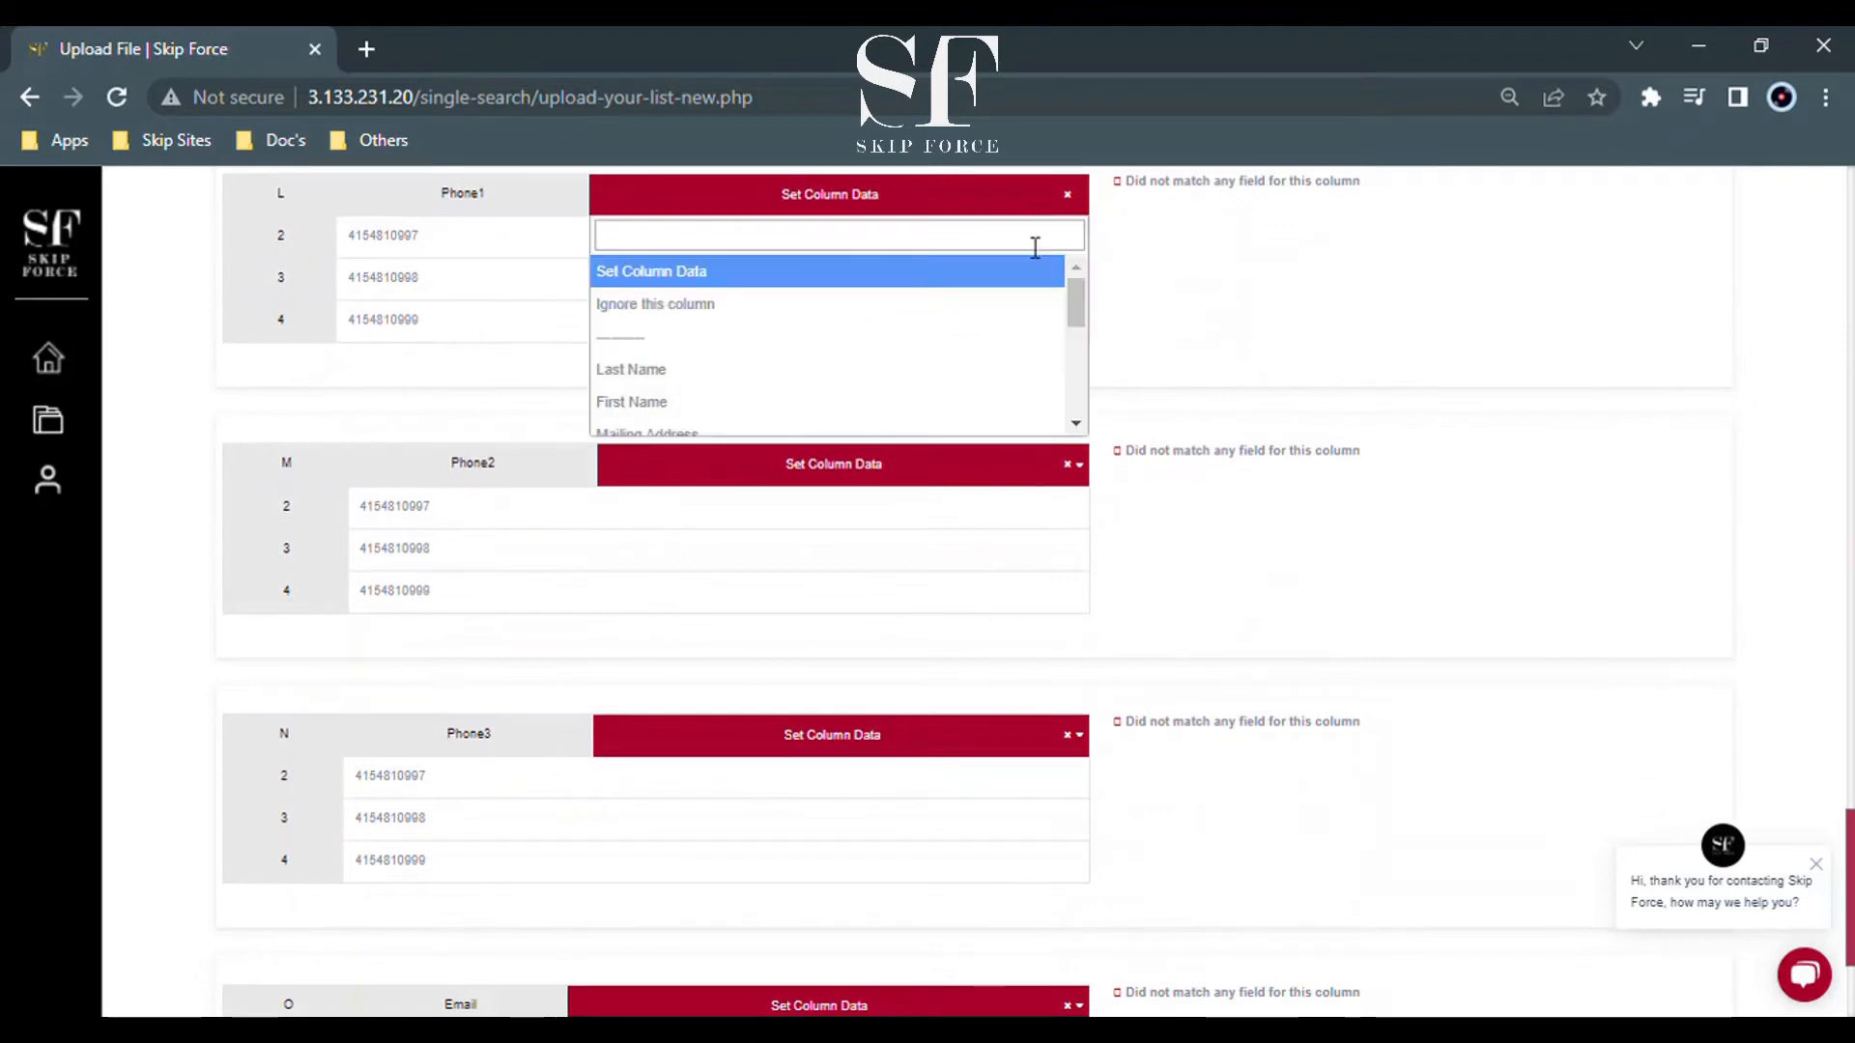
left_click(1006, 317)
left_click(1015, 471)
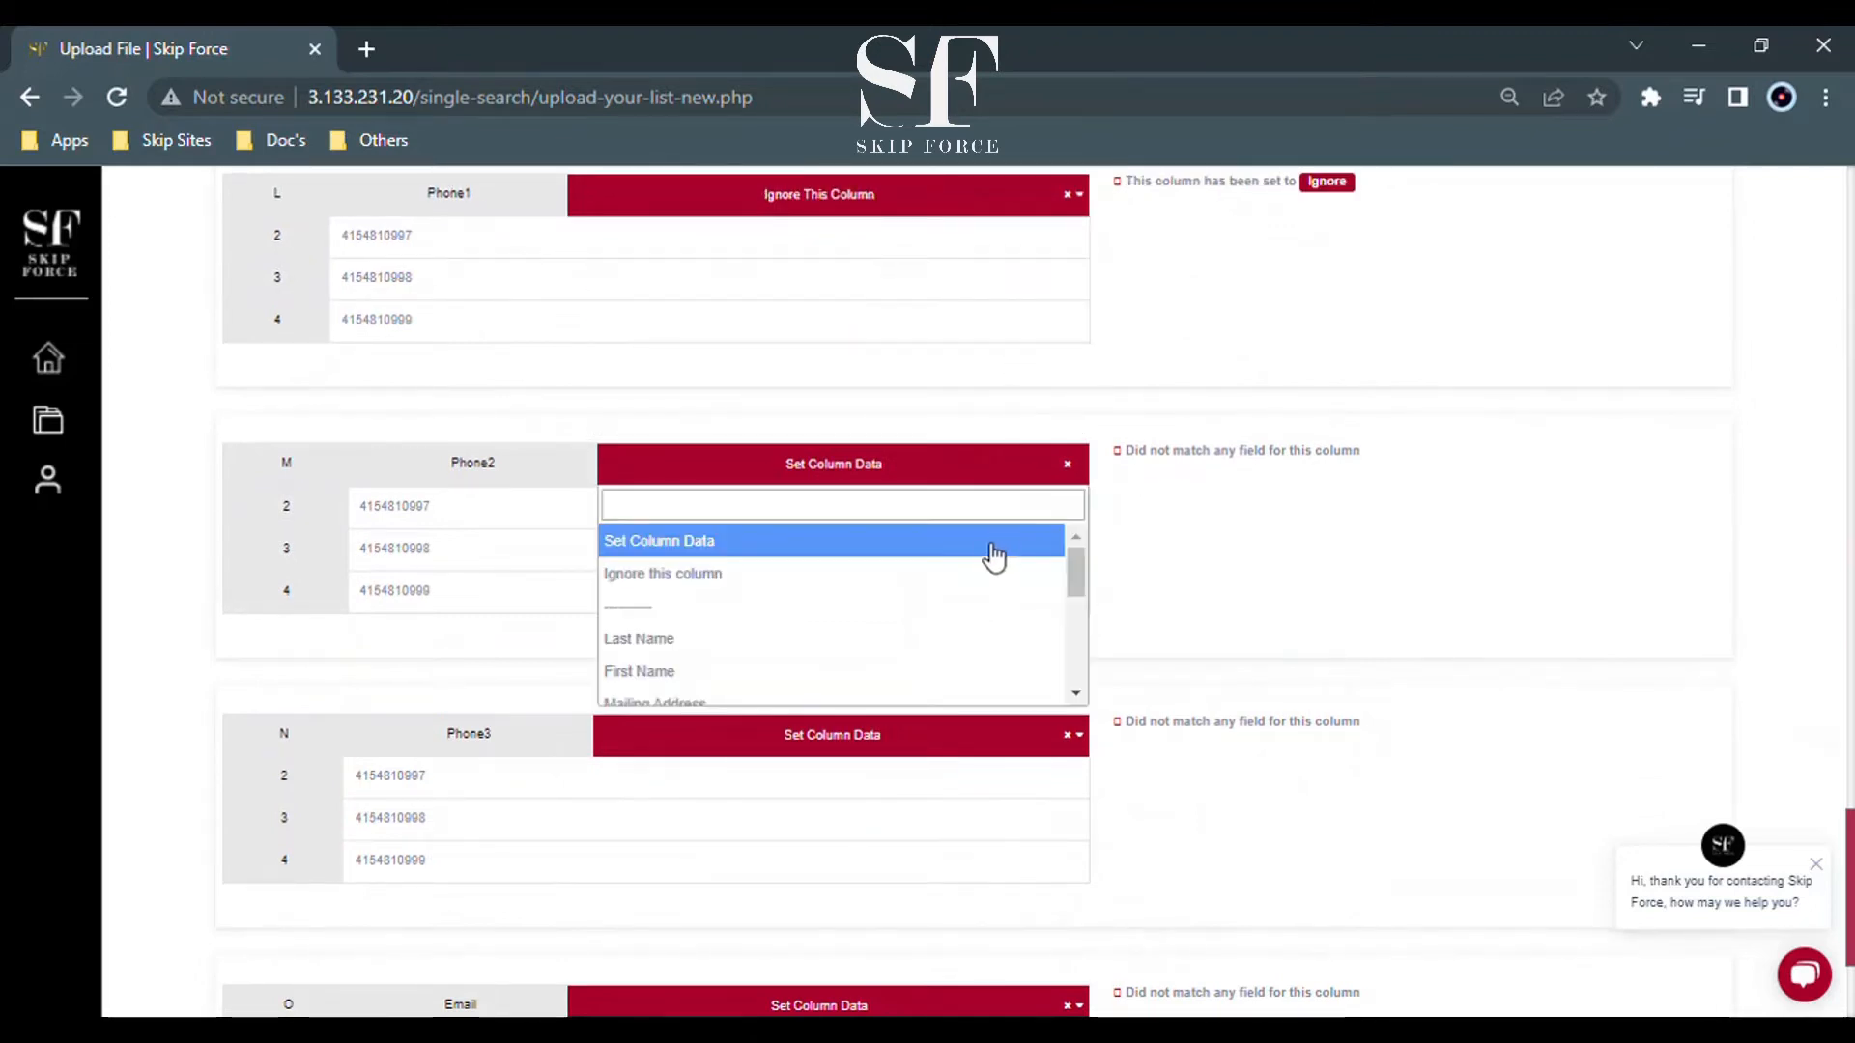
left_click(985, 576)
left_click(969, 742)
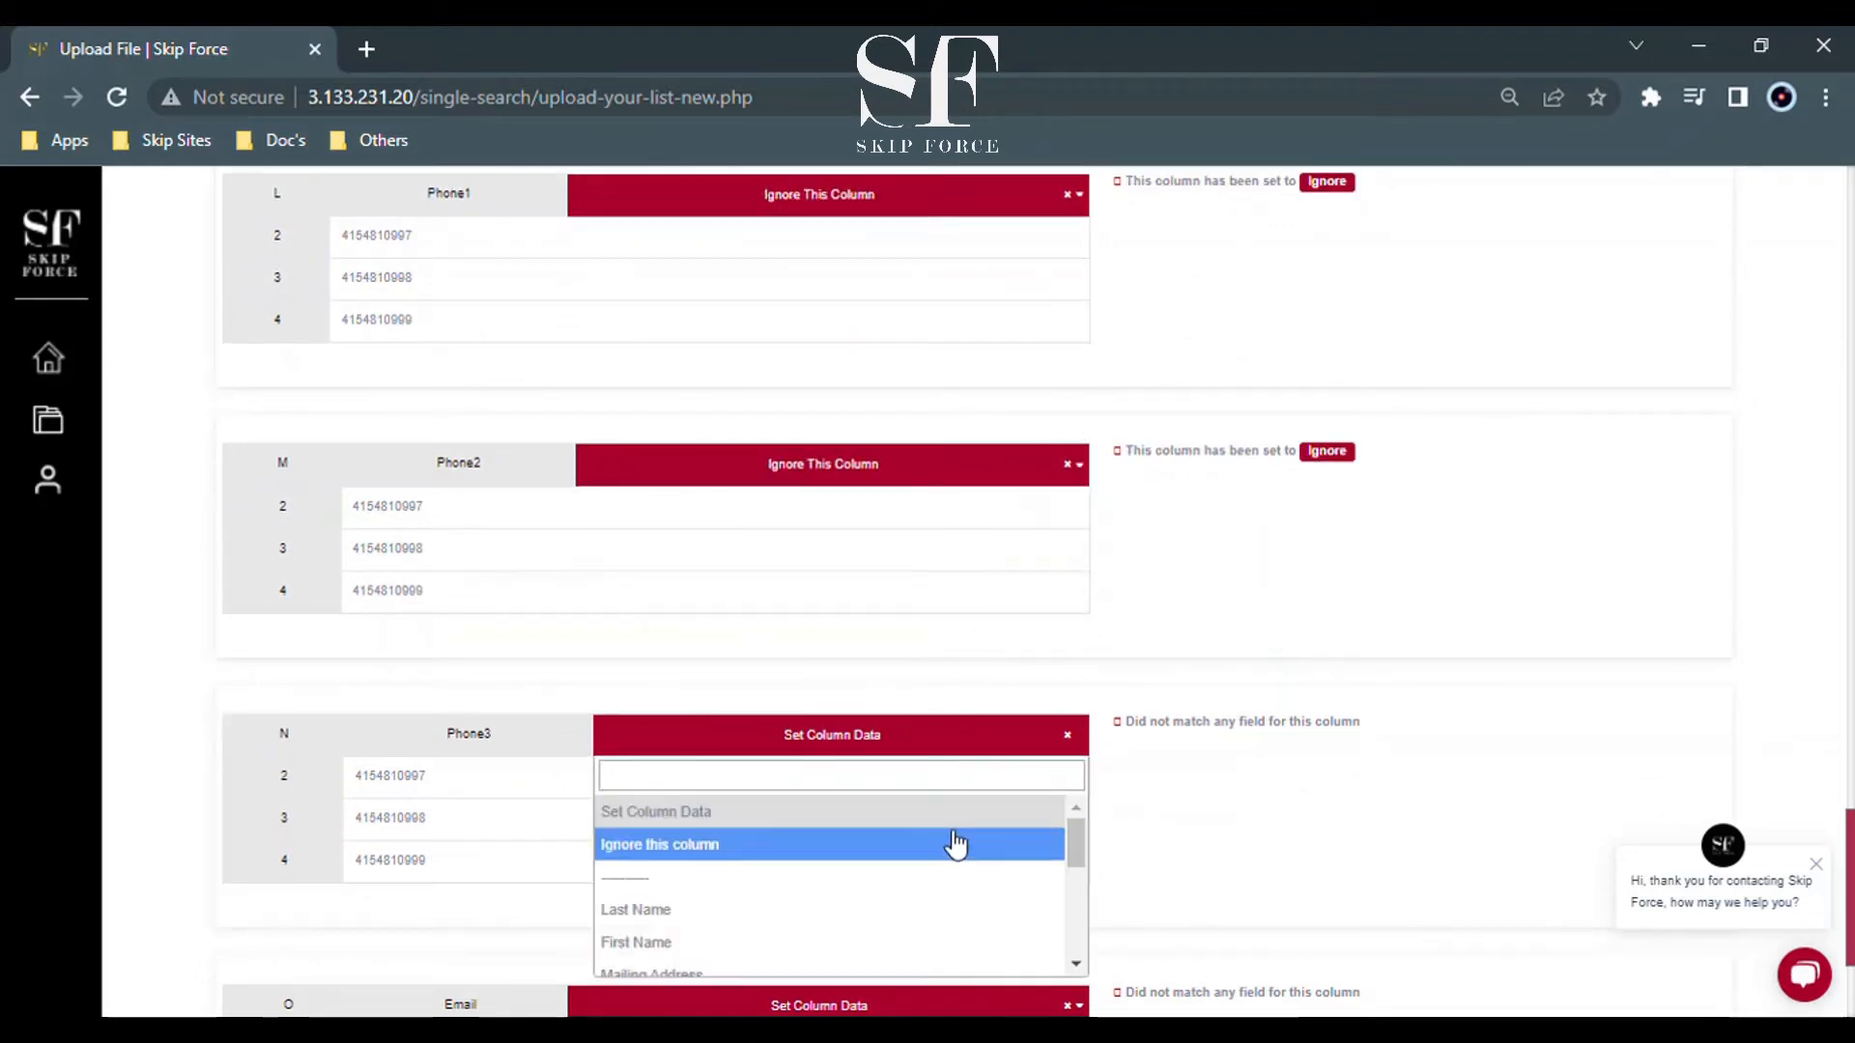
left_click(952, 847)
Set the Email column to be ignored and submit the finished column mapping.
scroll(946, 850, "down", 3)
left_click(944, 720)
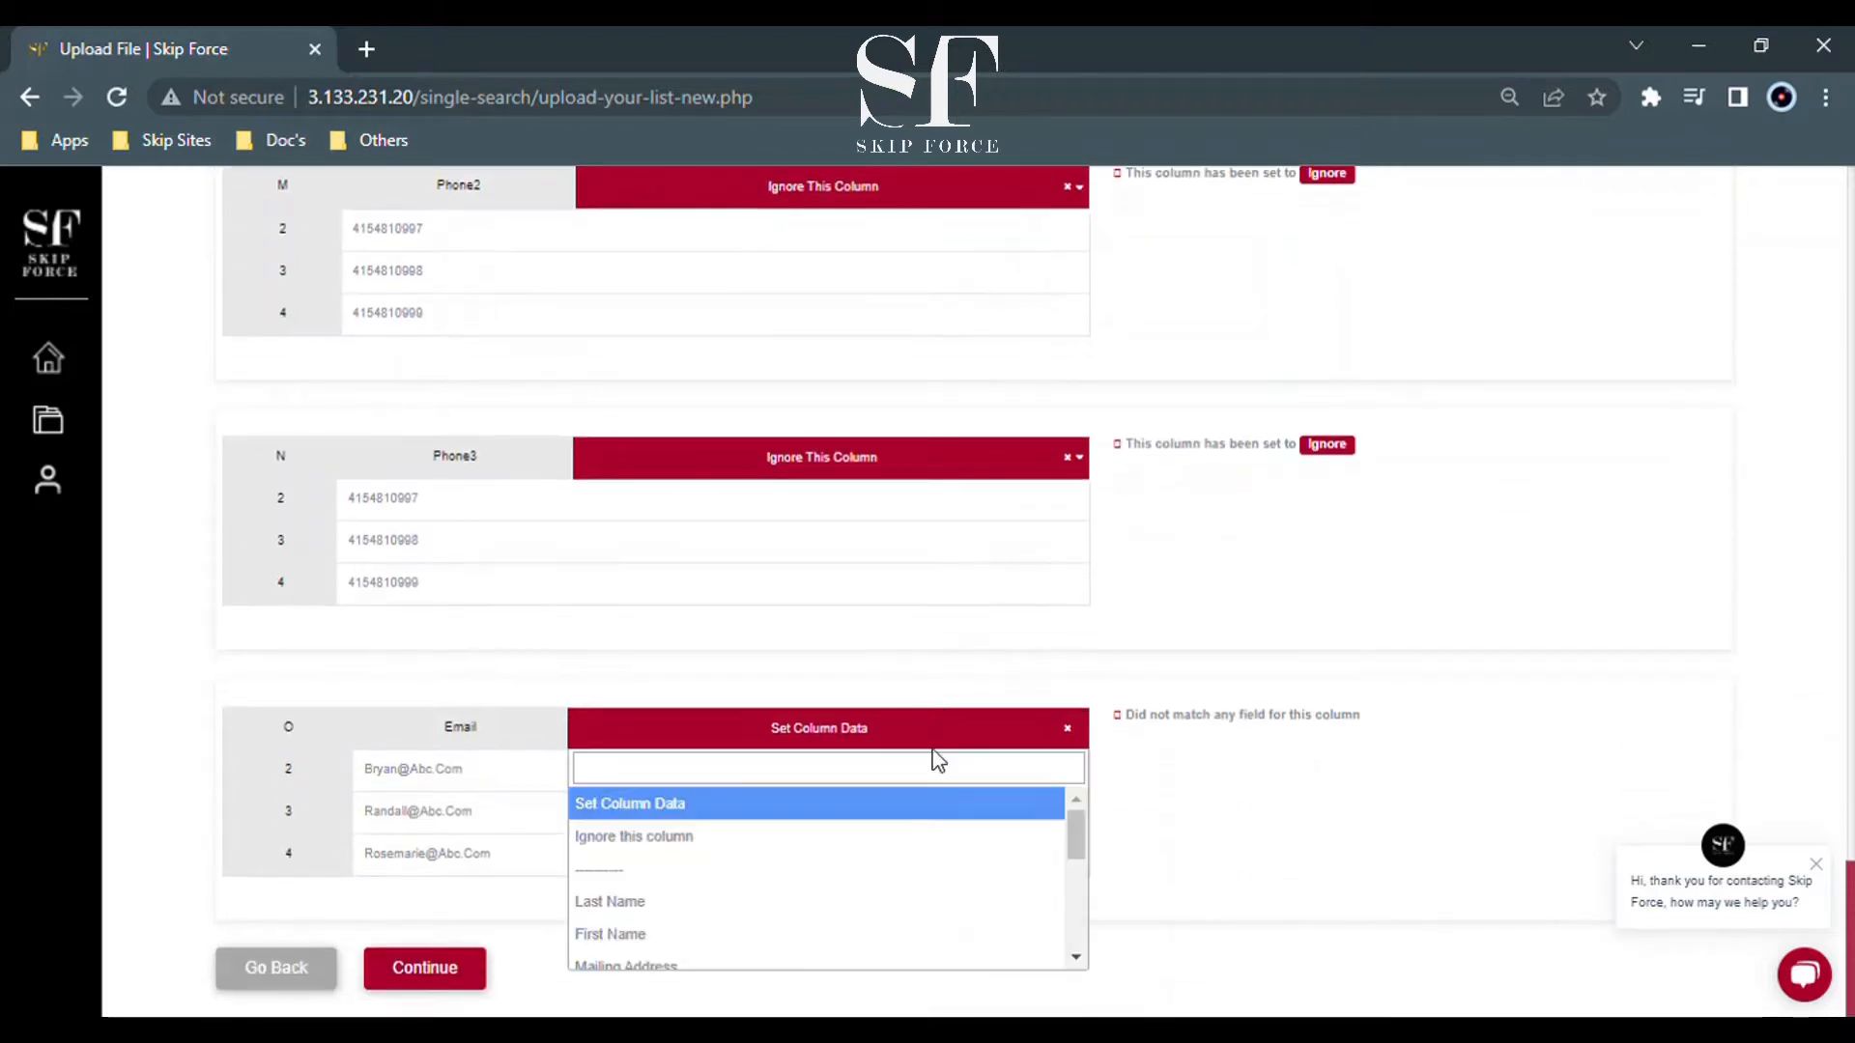
left_click(915, 836)
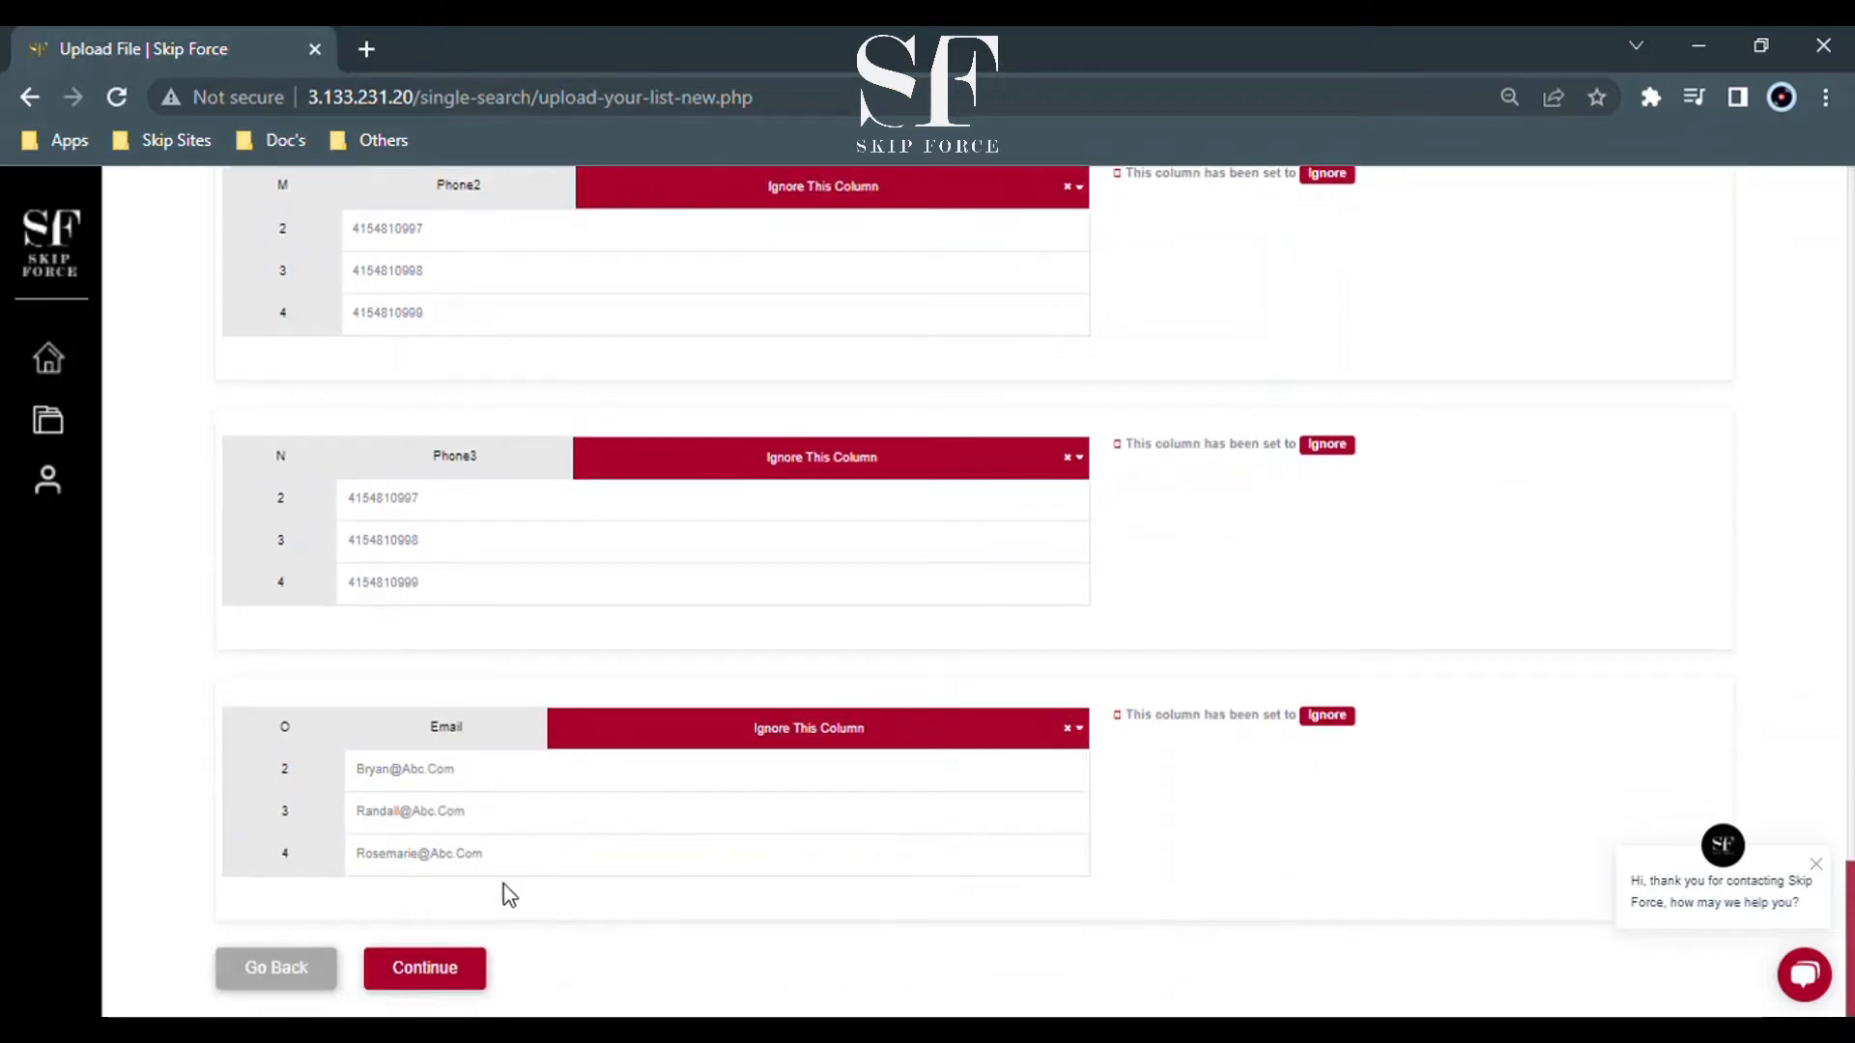
left_click(430, 980)
left_click(955, 615)
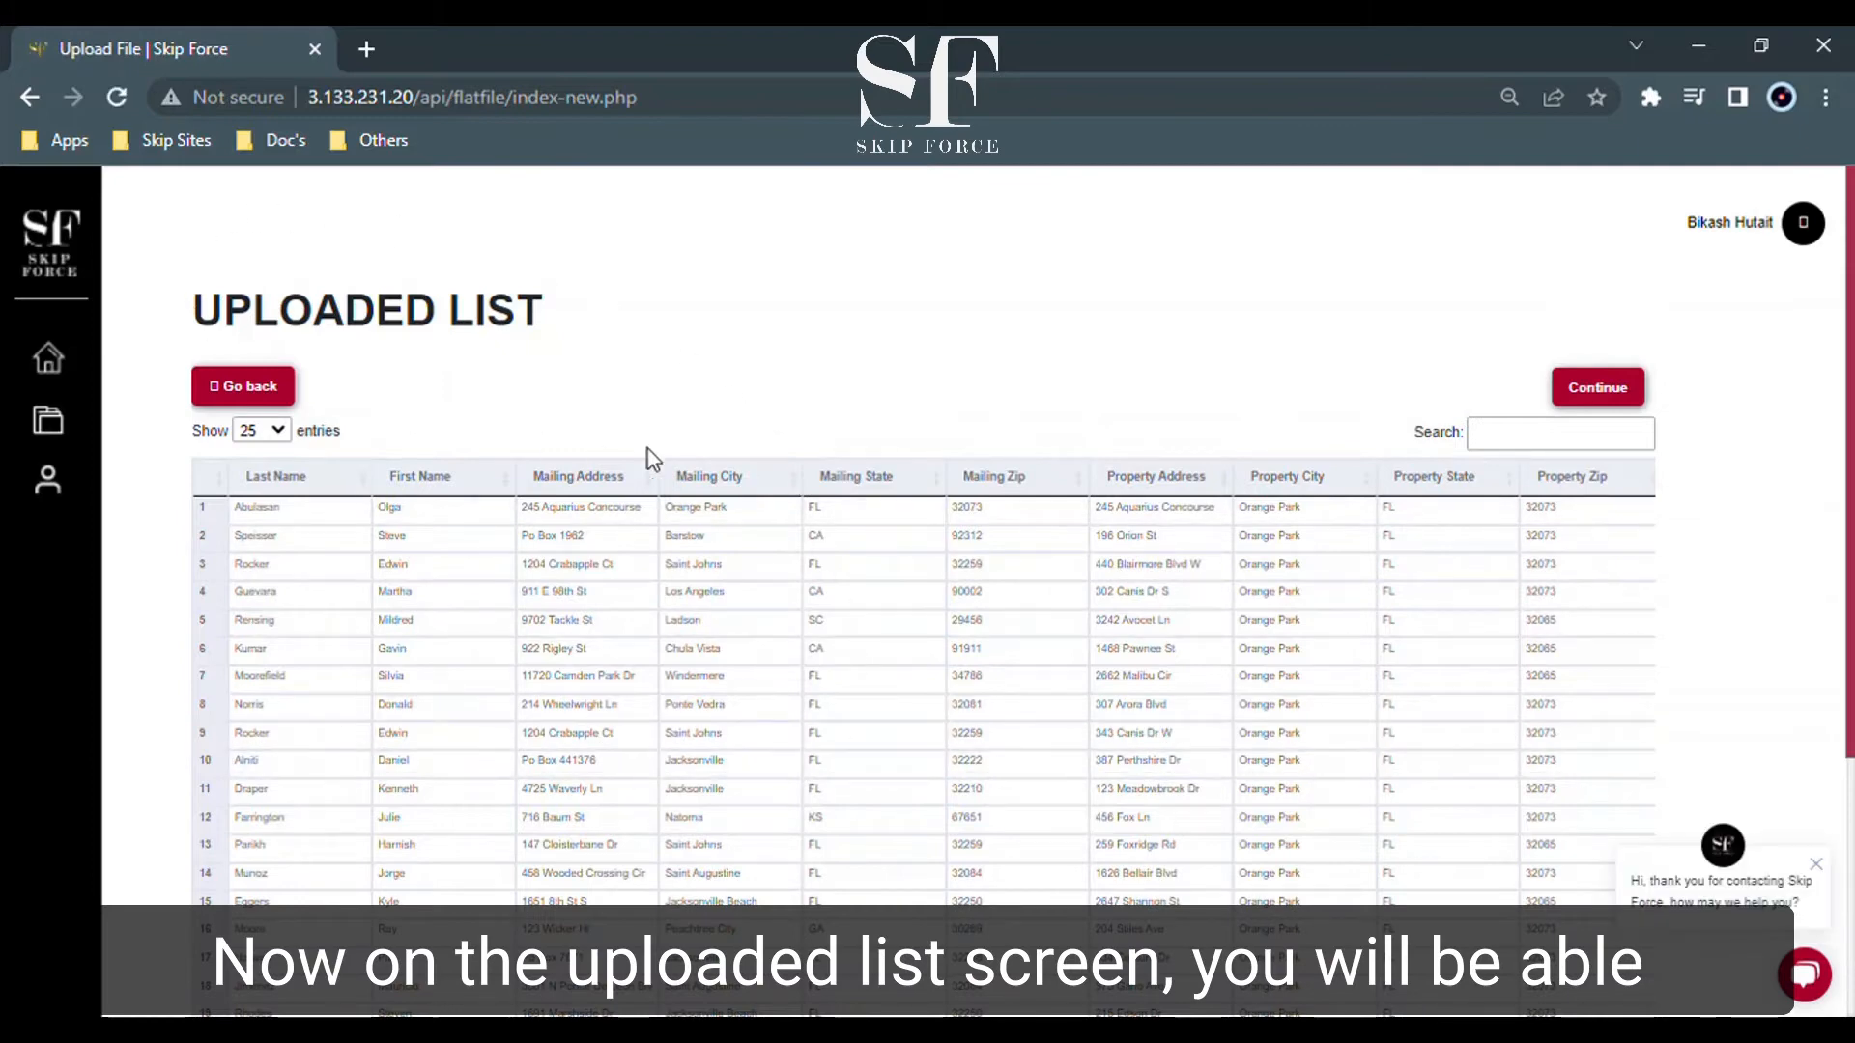
Review the records in the uploaded list and proceed to the skip trace confirmation.
scroll(862, 734, "down", 4)
scroll(862, 717, "up", 4)
scroll(862, 709, "down", 4)
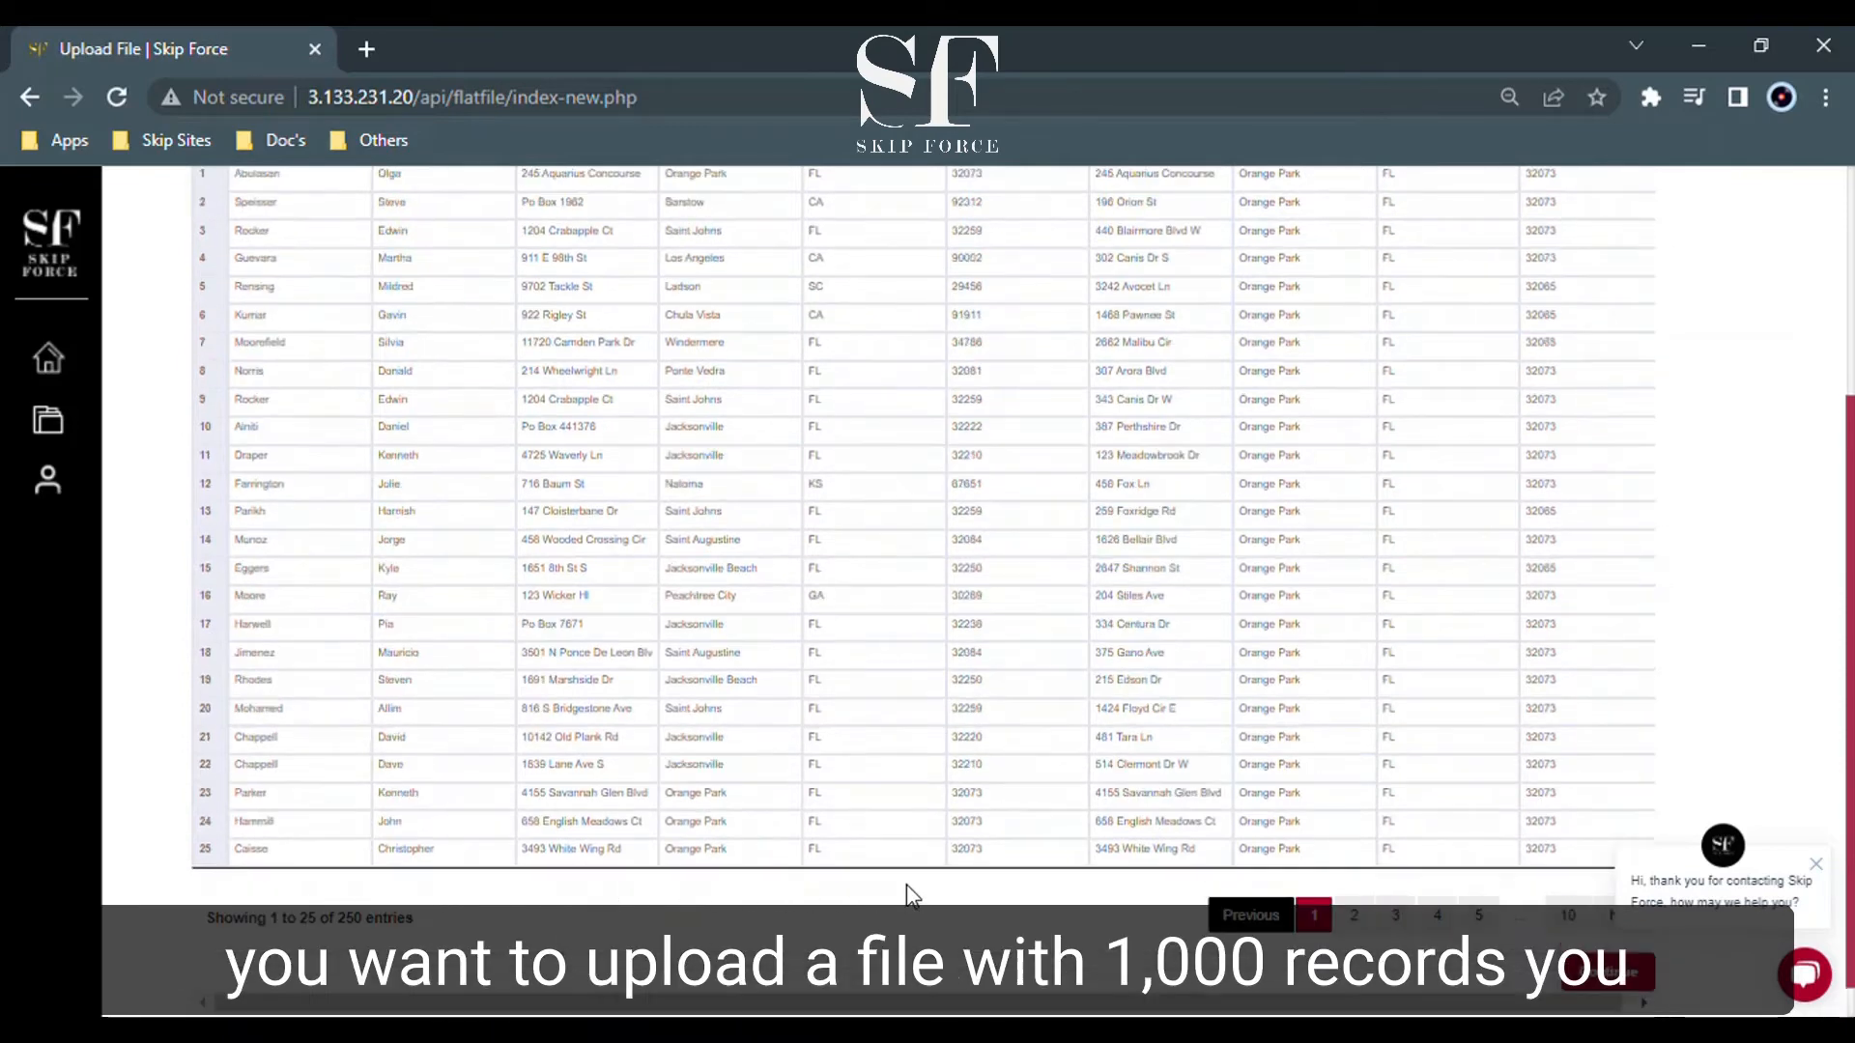
scroll(908, 884, "up", 4)
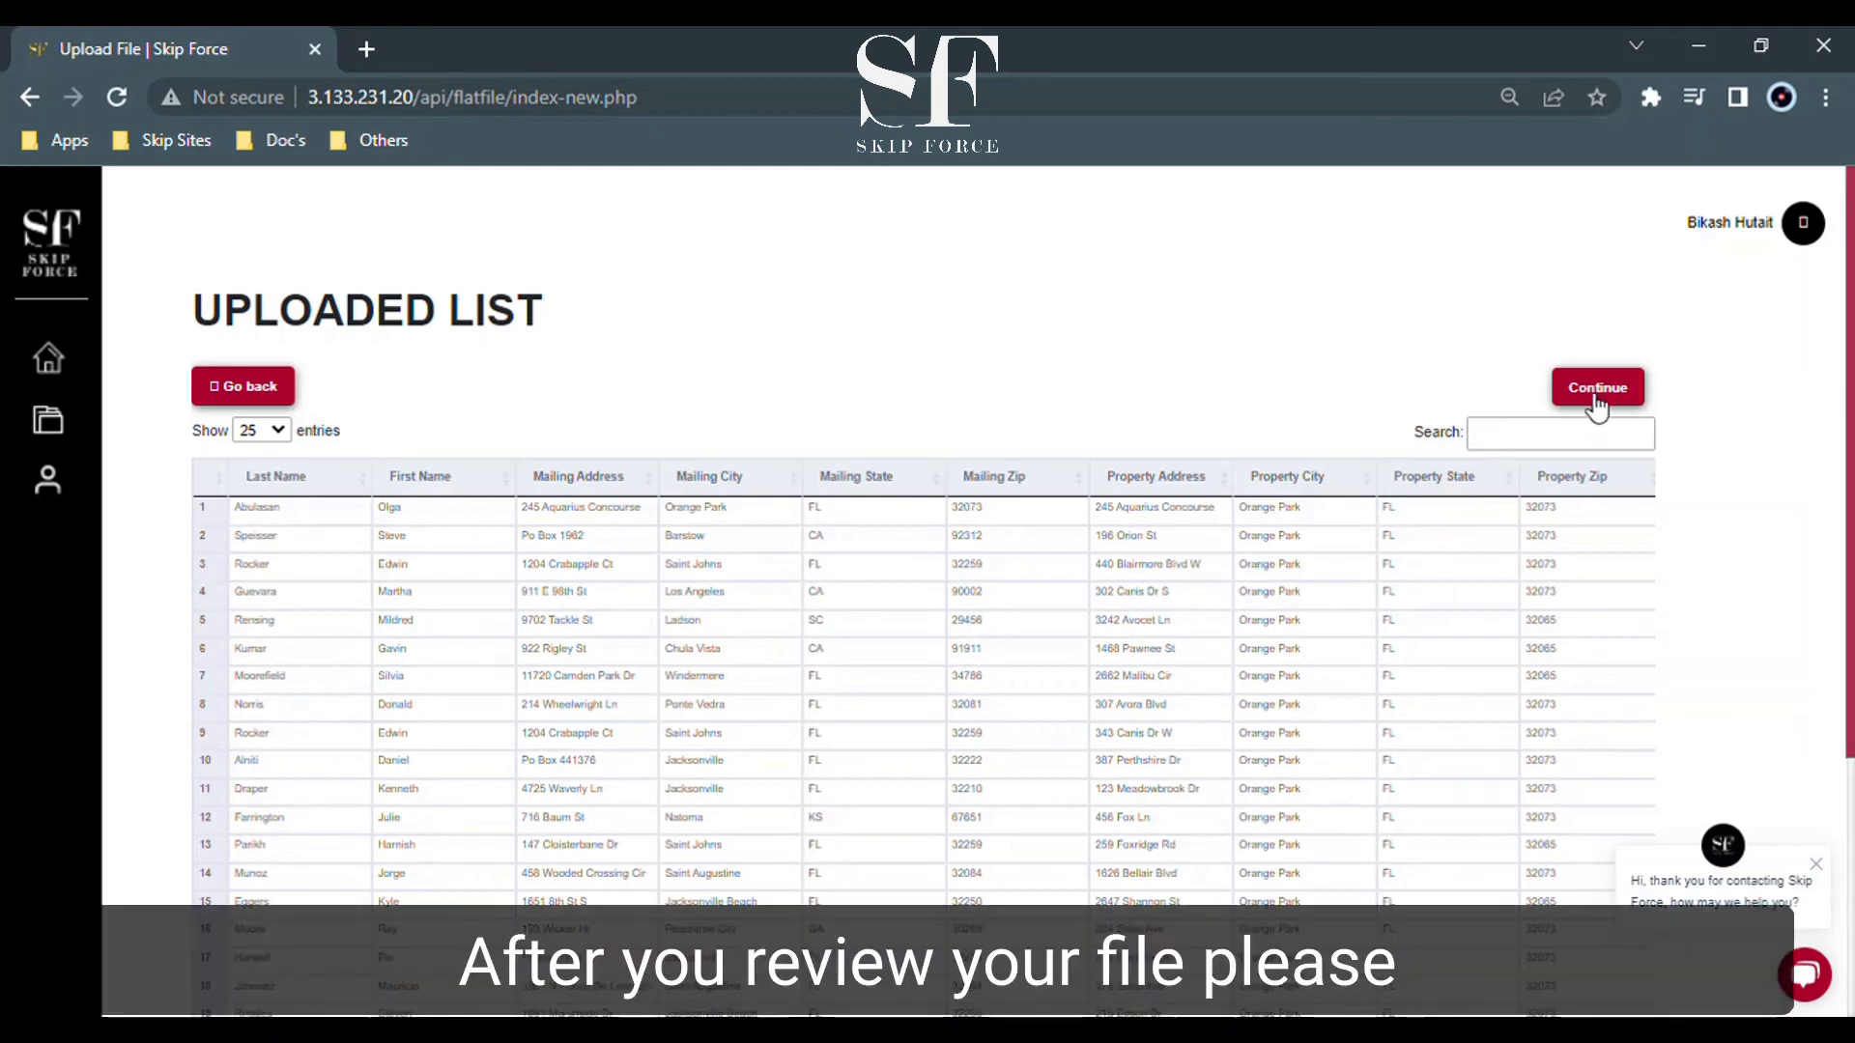
left_click(1593, 396)
left_click(944, 611)
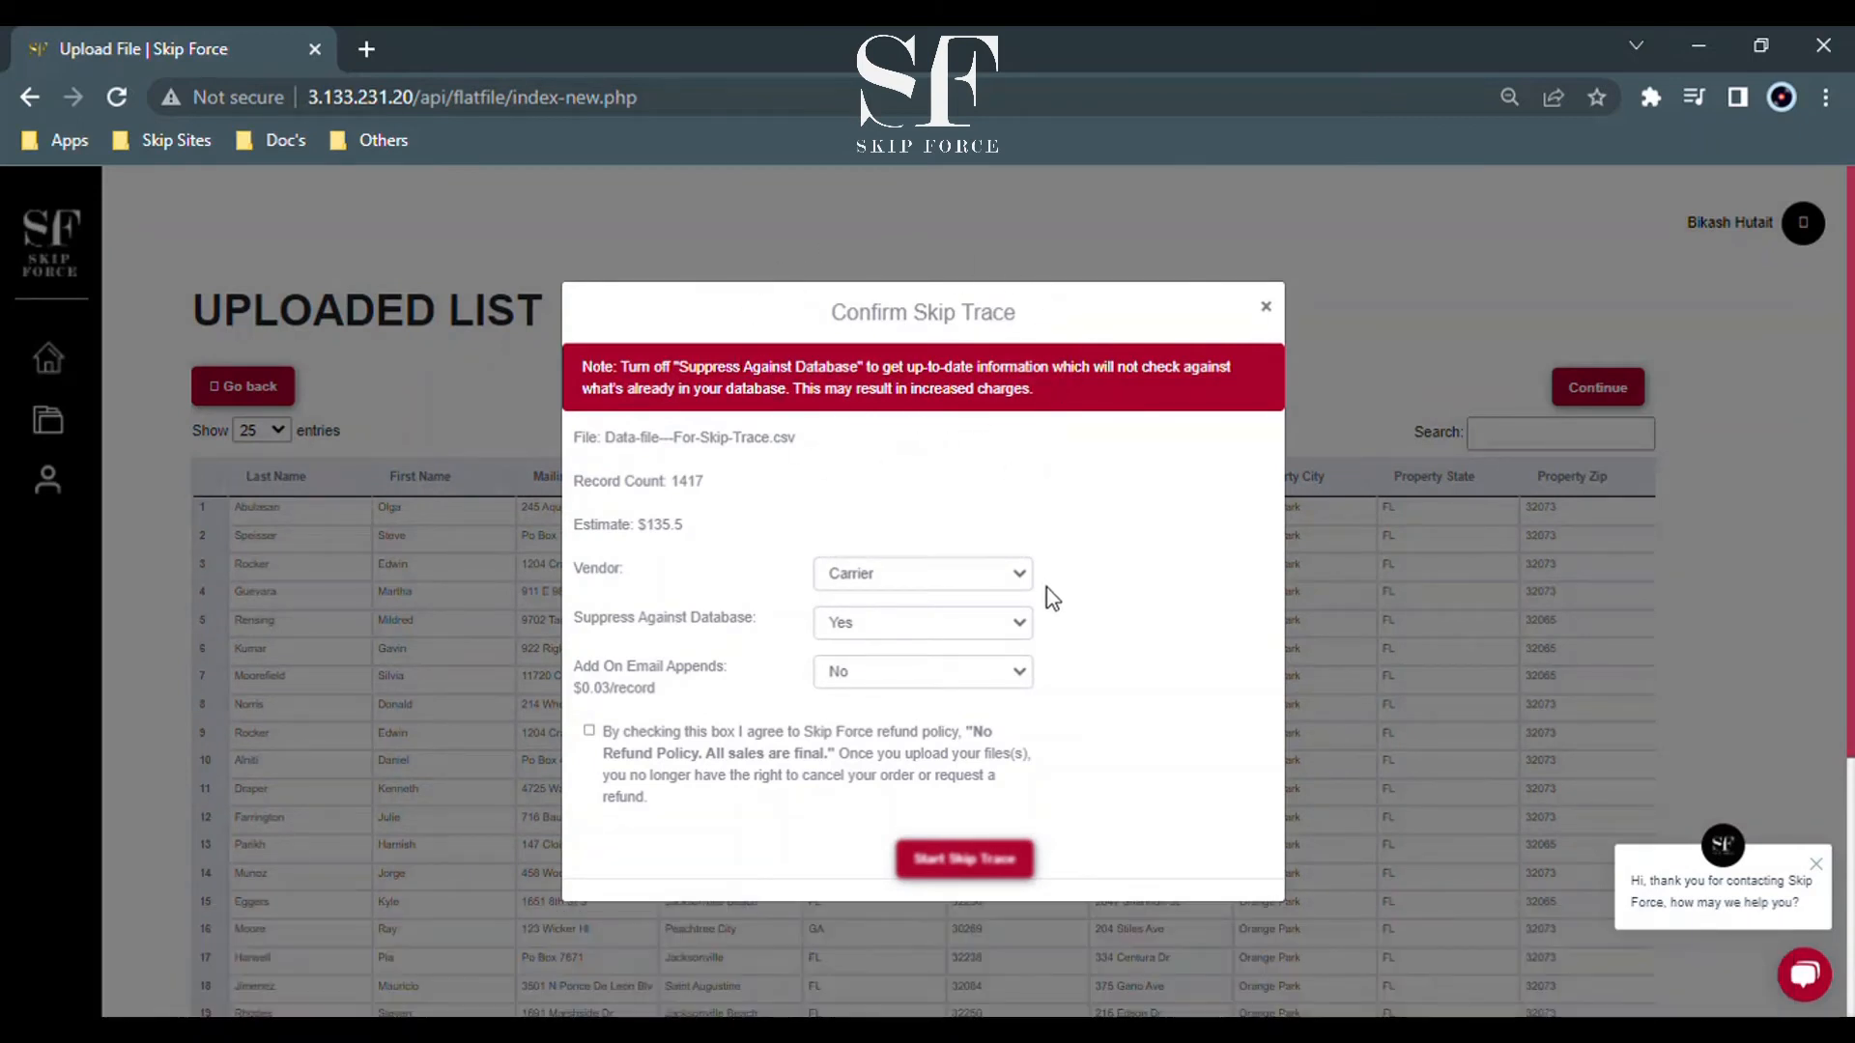
Try the Credit and Communication vendors, and set the vendor back to Carrier with email appends set to Yes.
left_click(1021, 591)
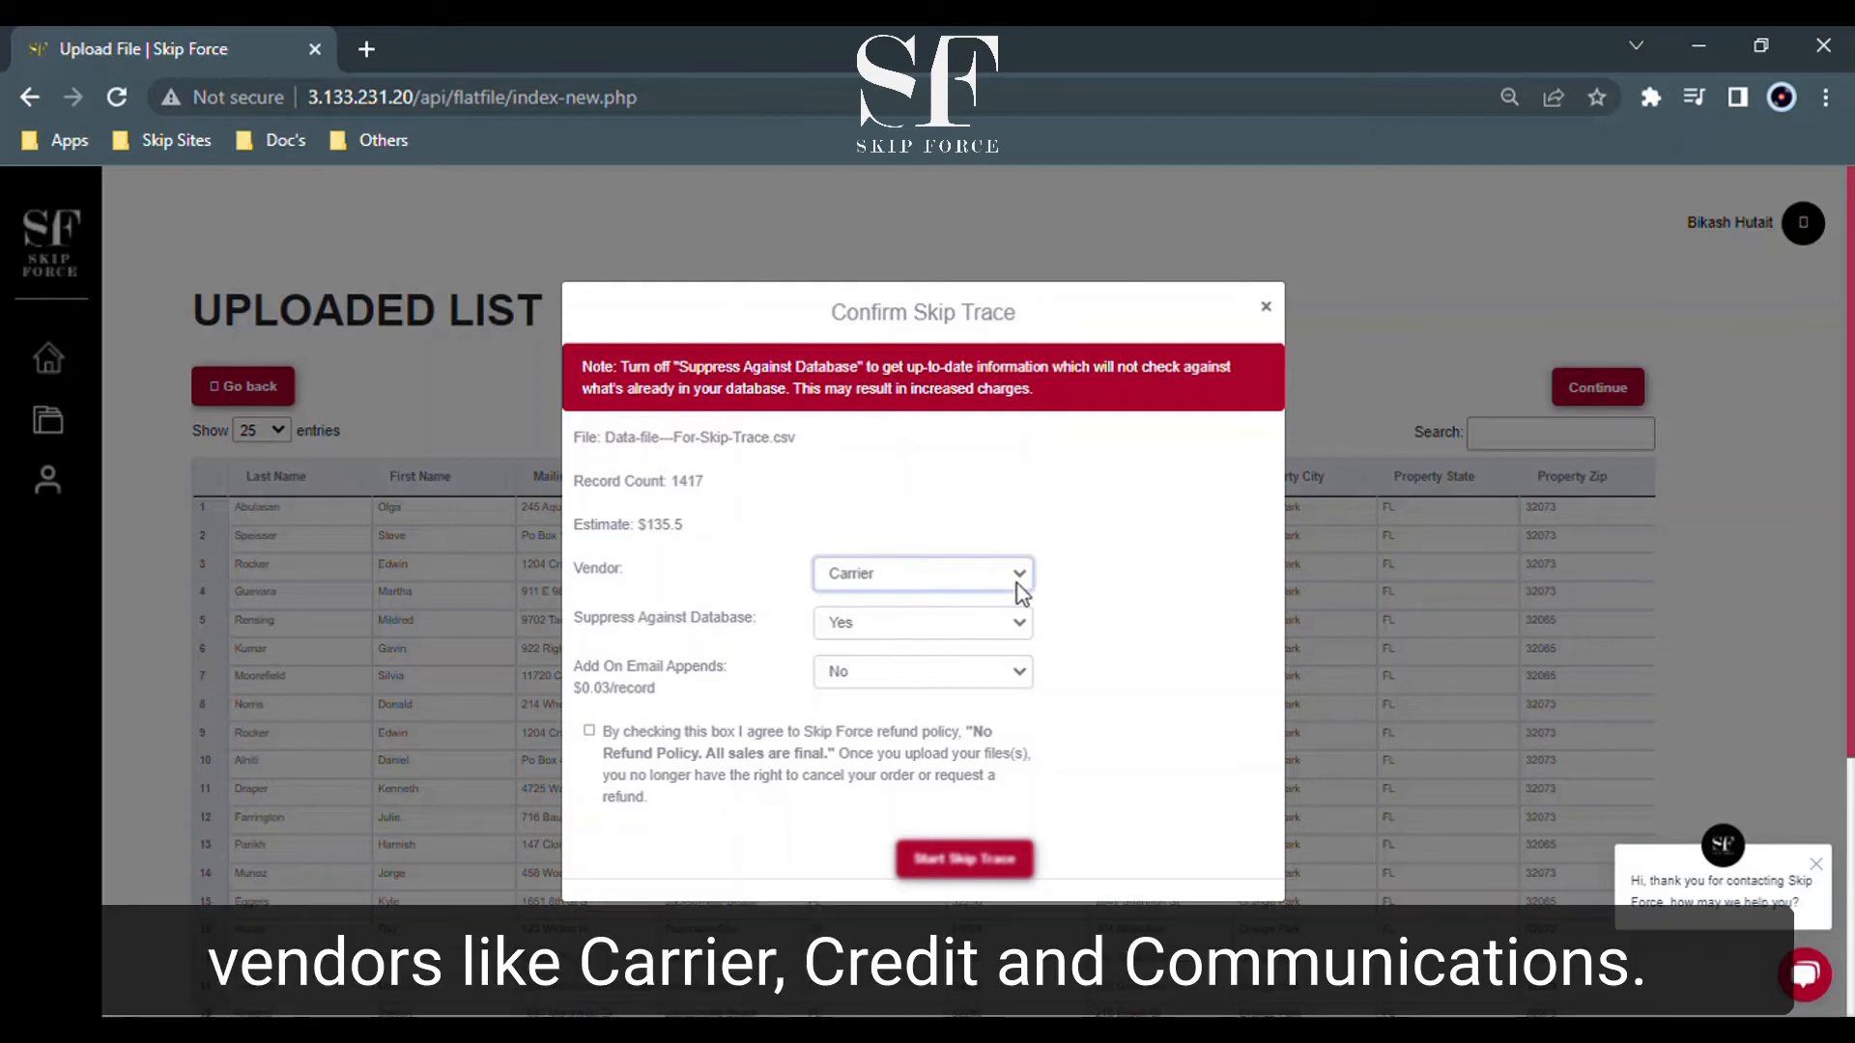
left_click(1010, 626)
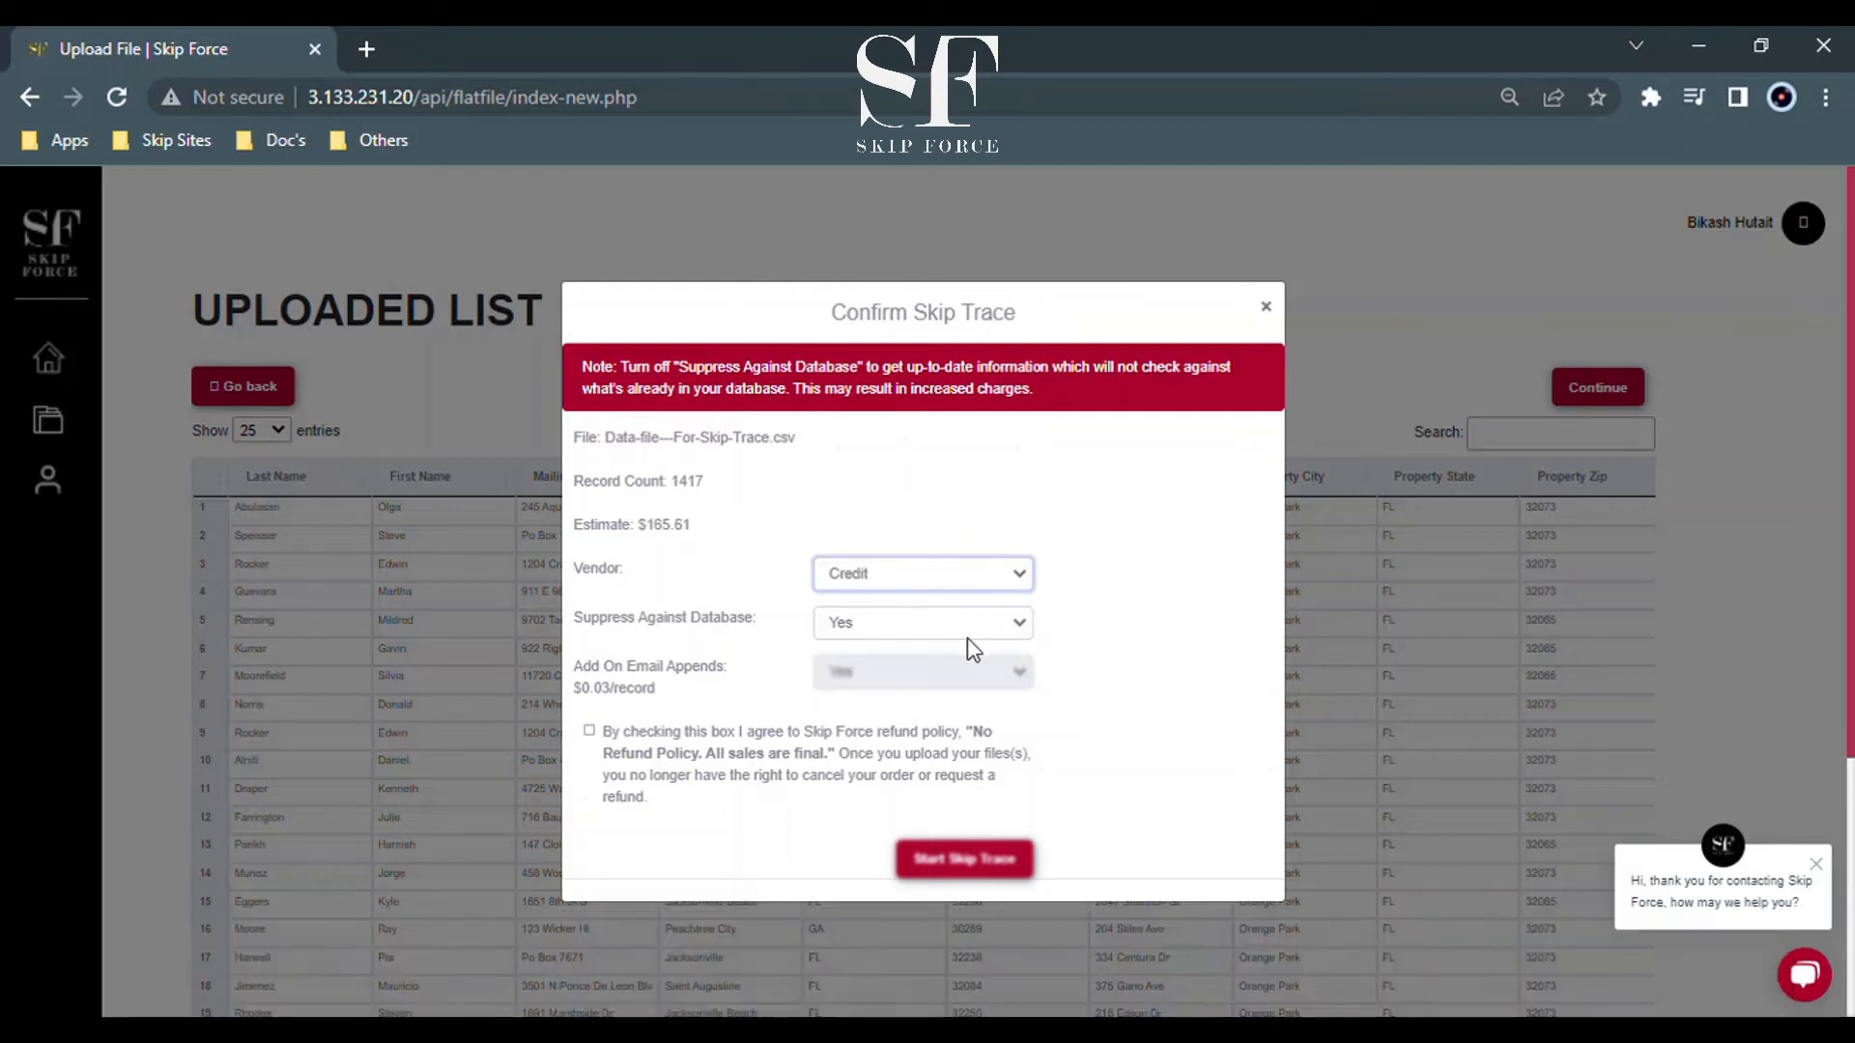
key("Down")
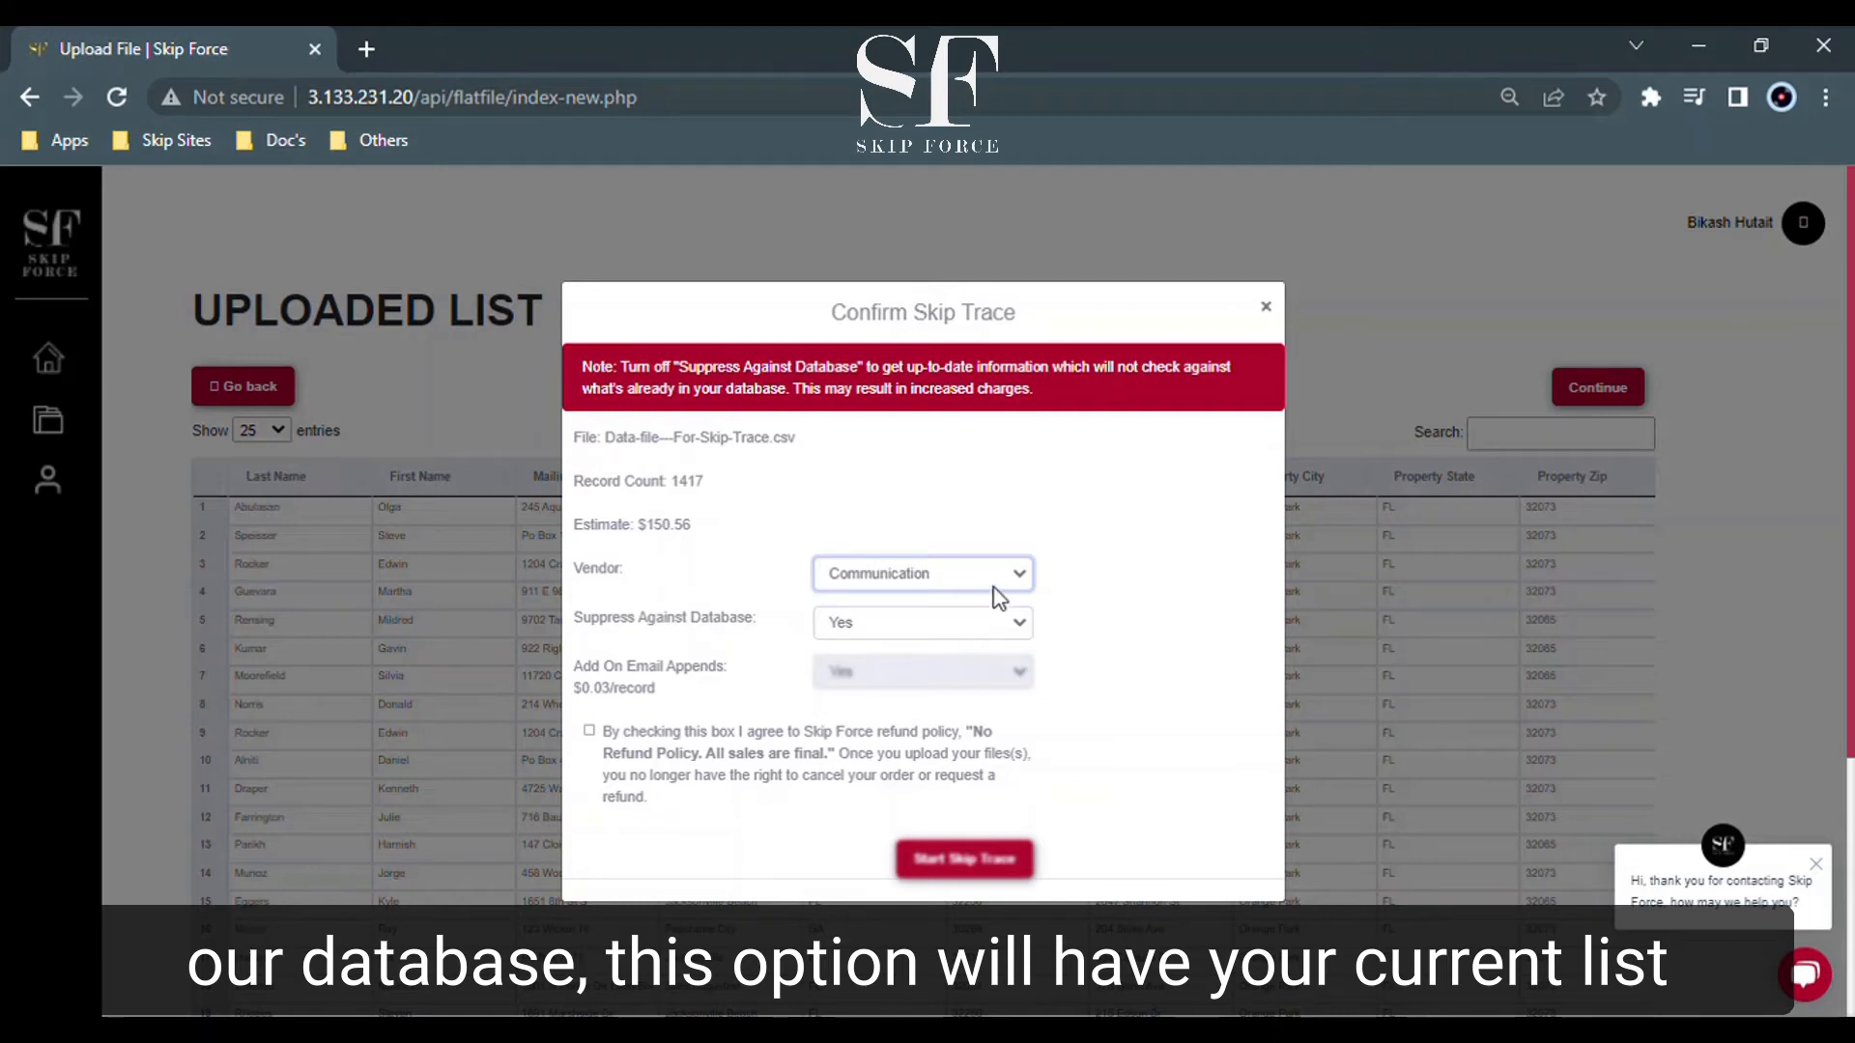
key("Down")
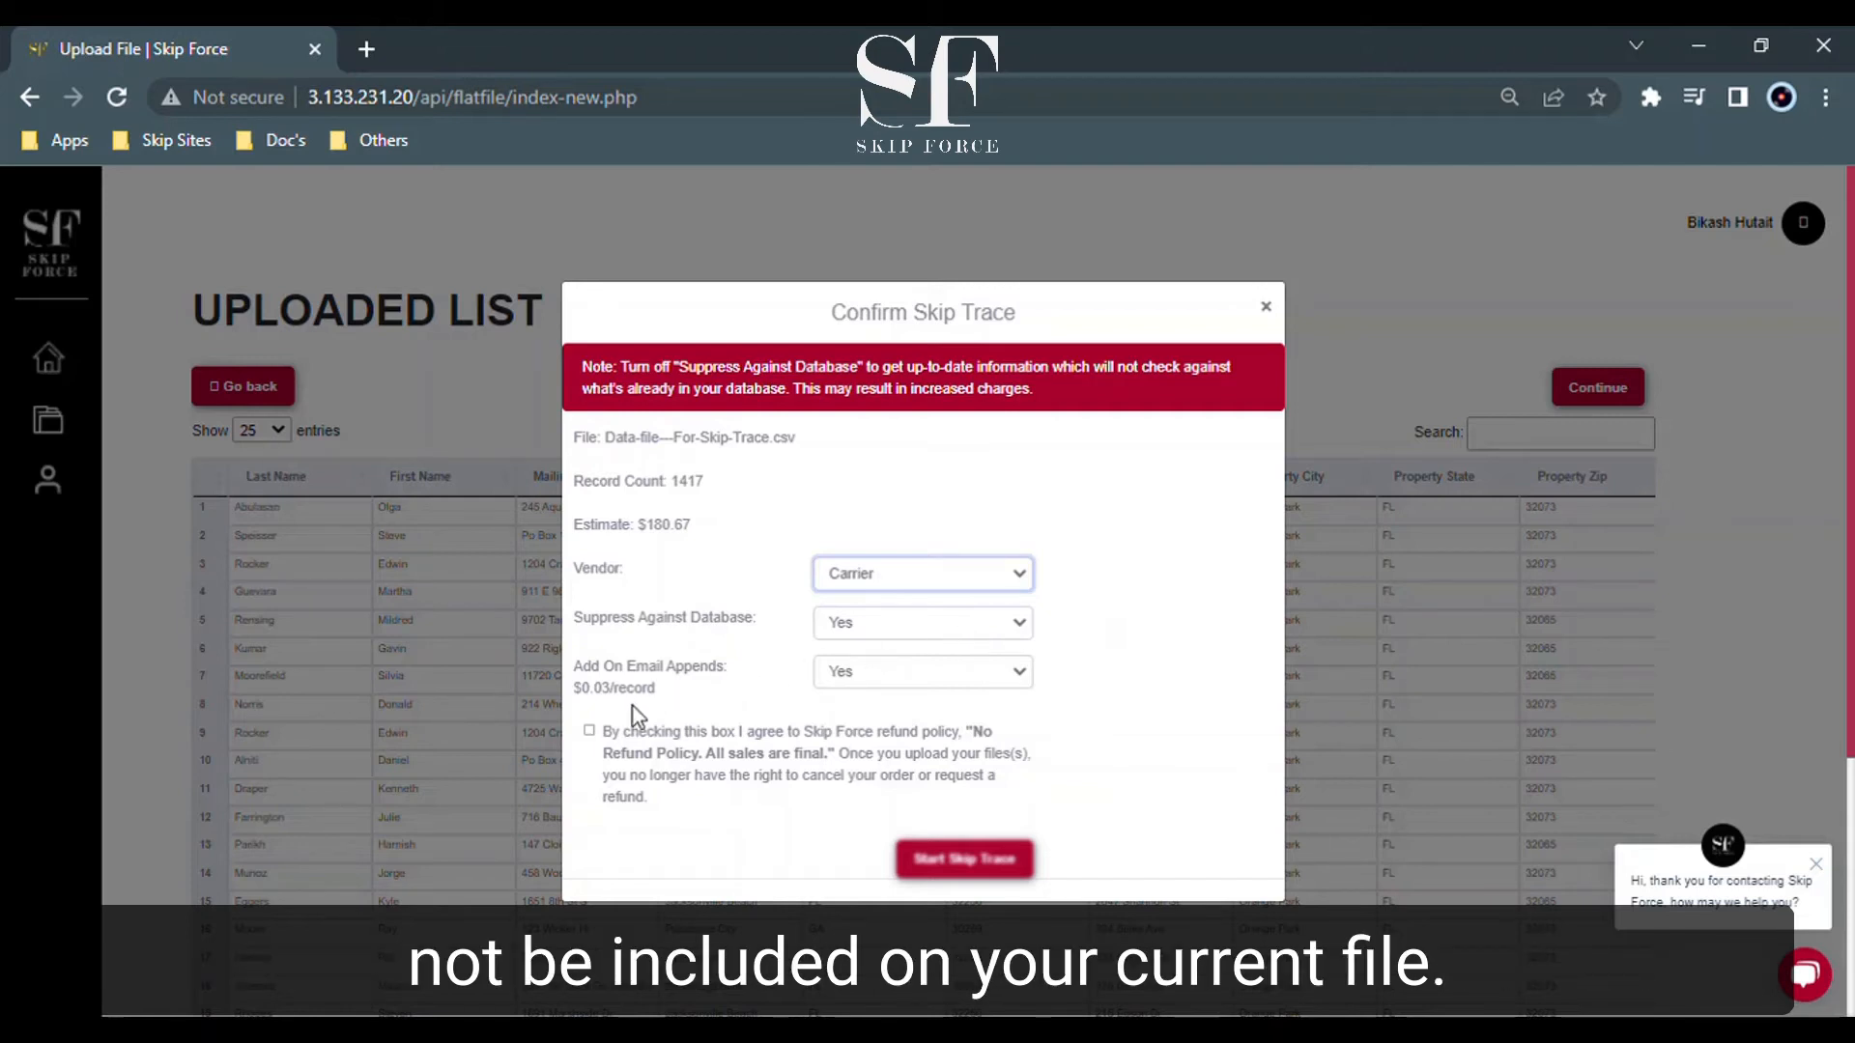
Agree to the no-refund policy and set Suppress Against Database to No.
left_click(590, 731)
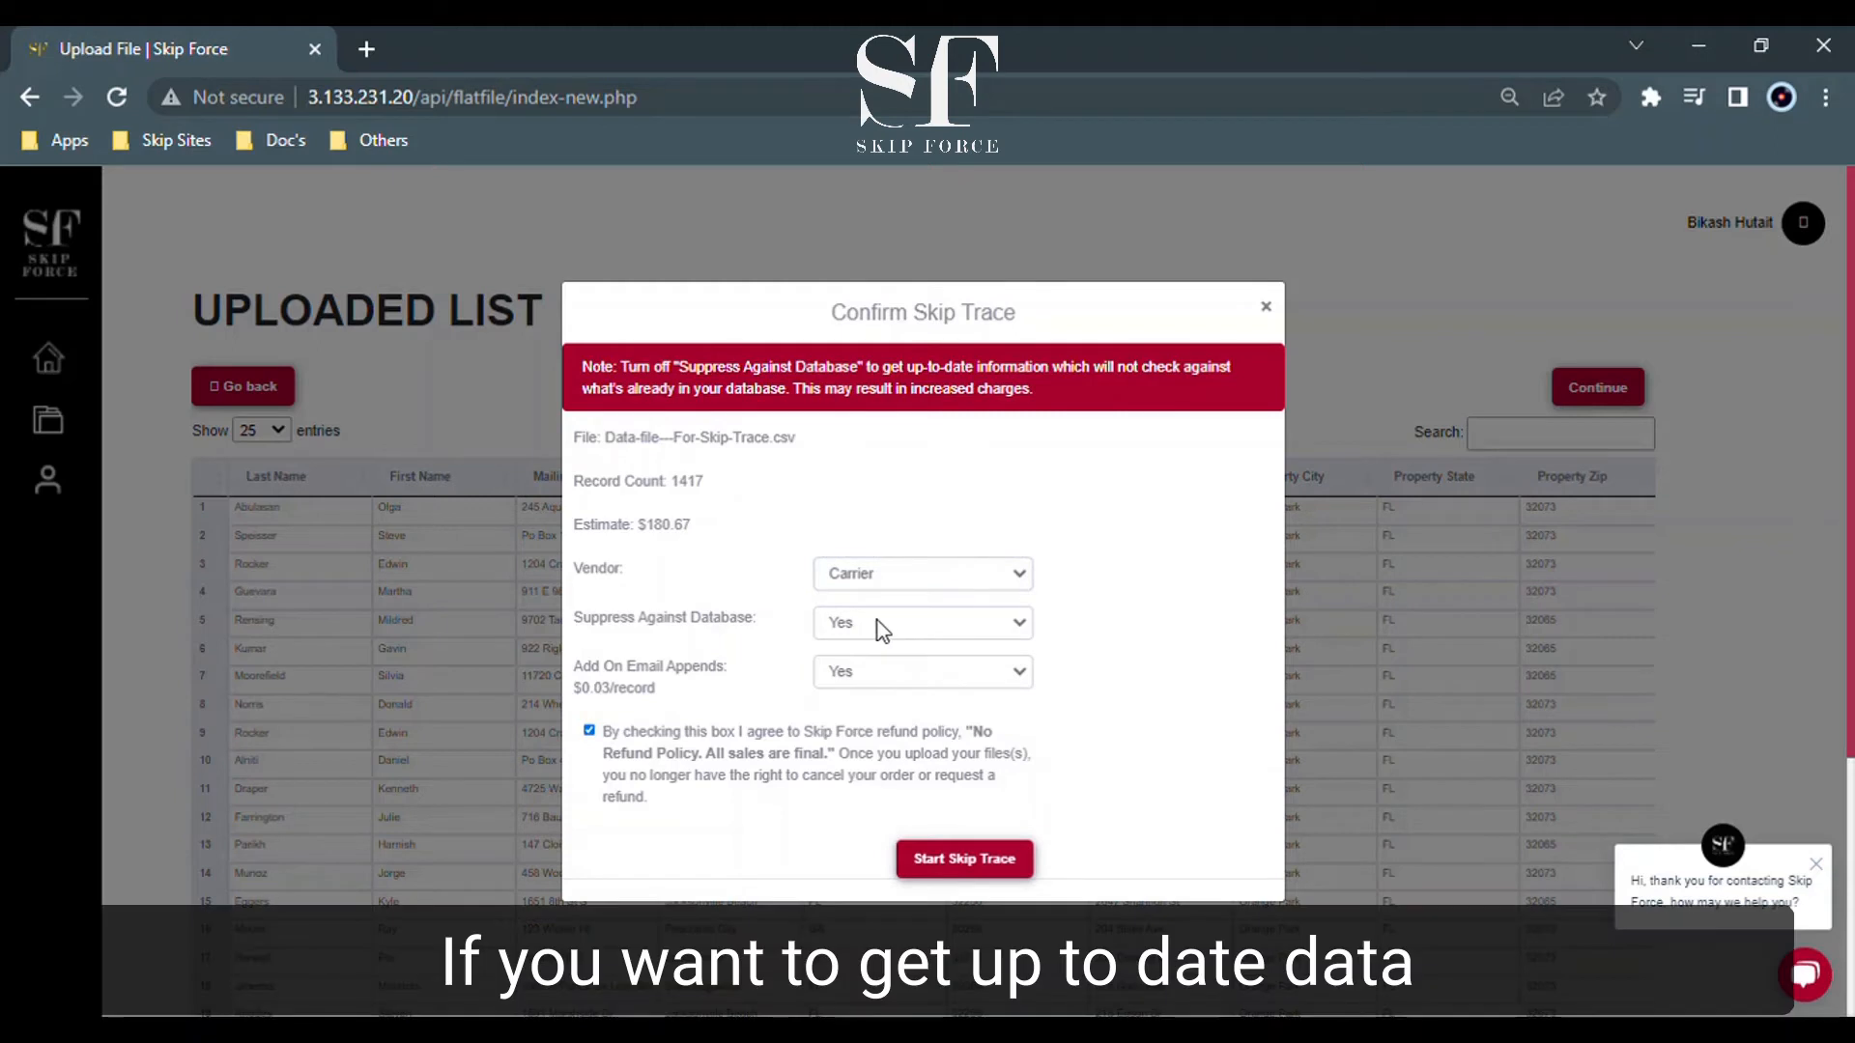
left_click(967, 637)
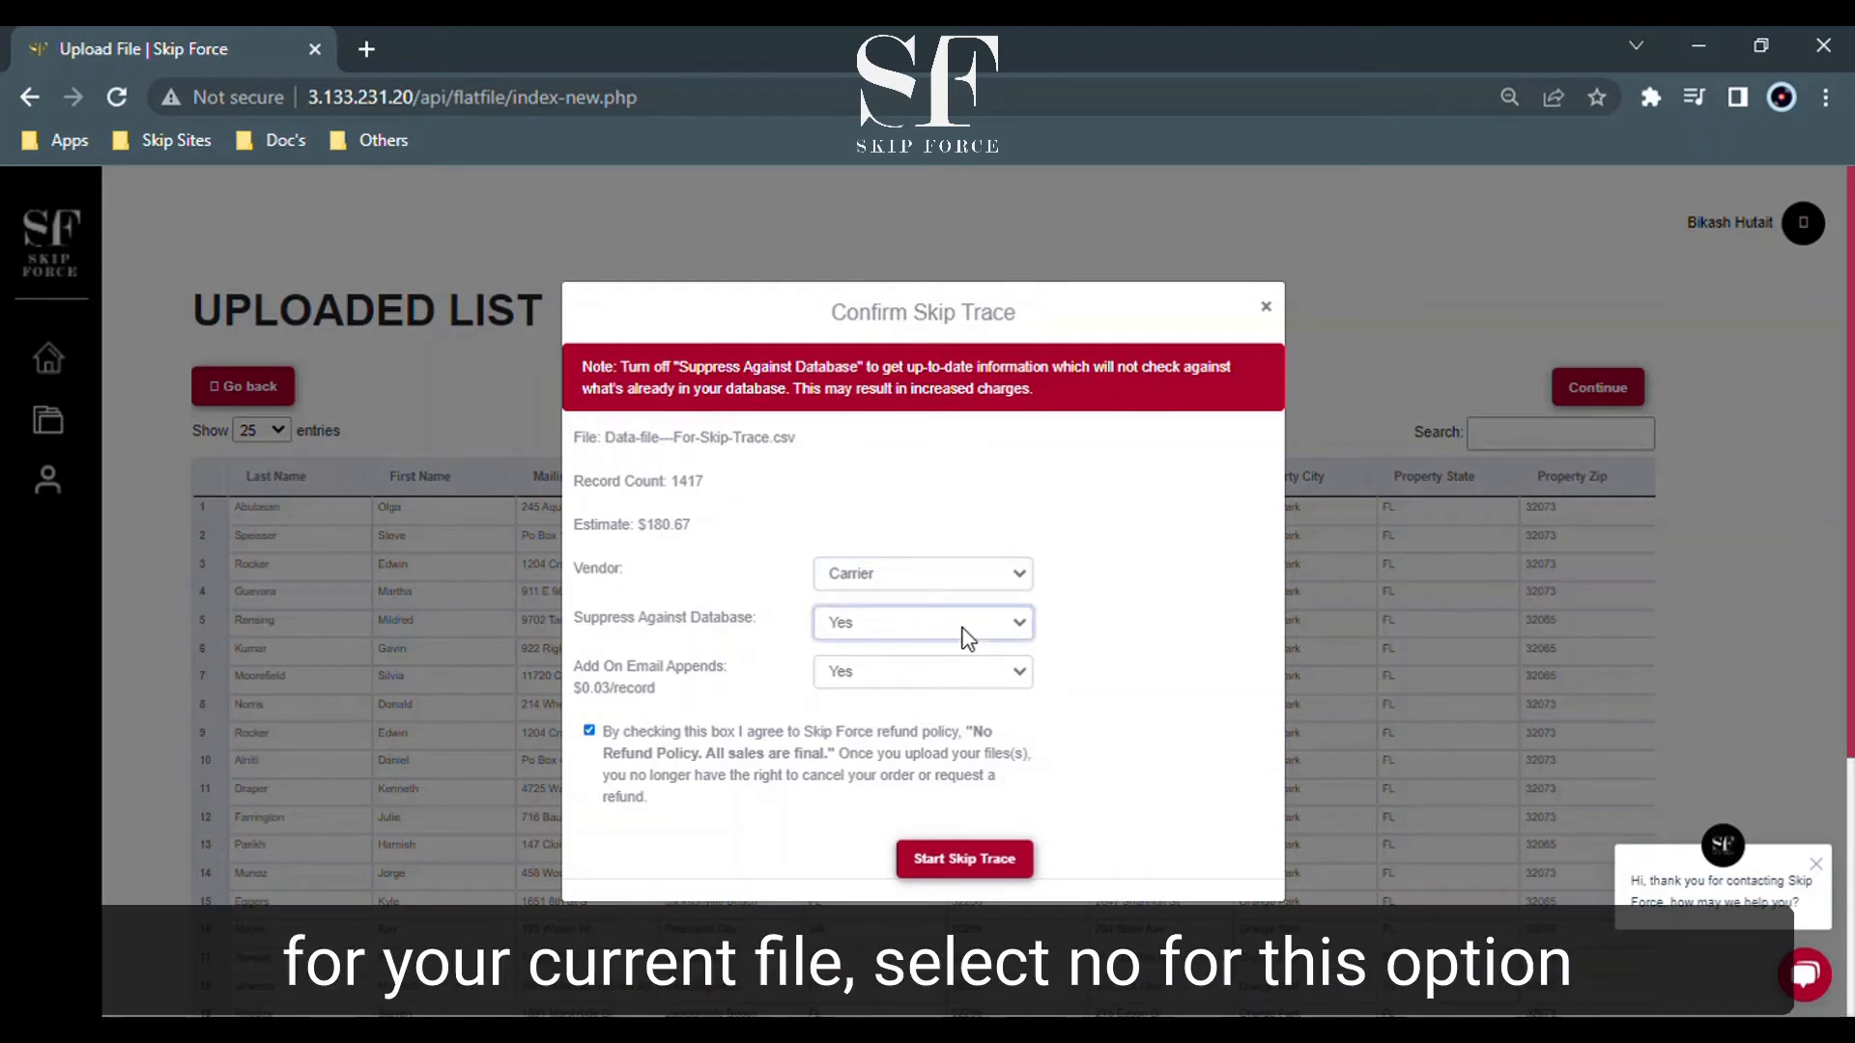
left_click(868, 670)
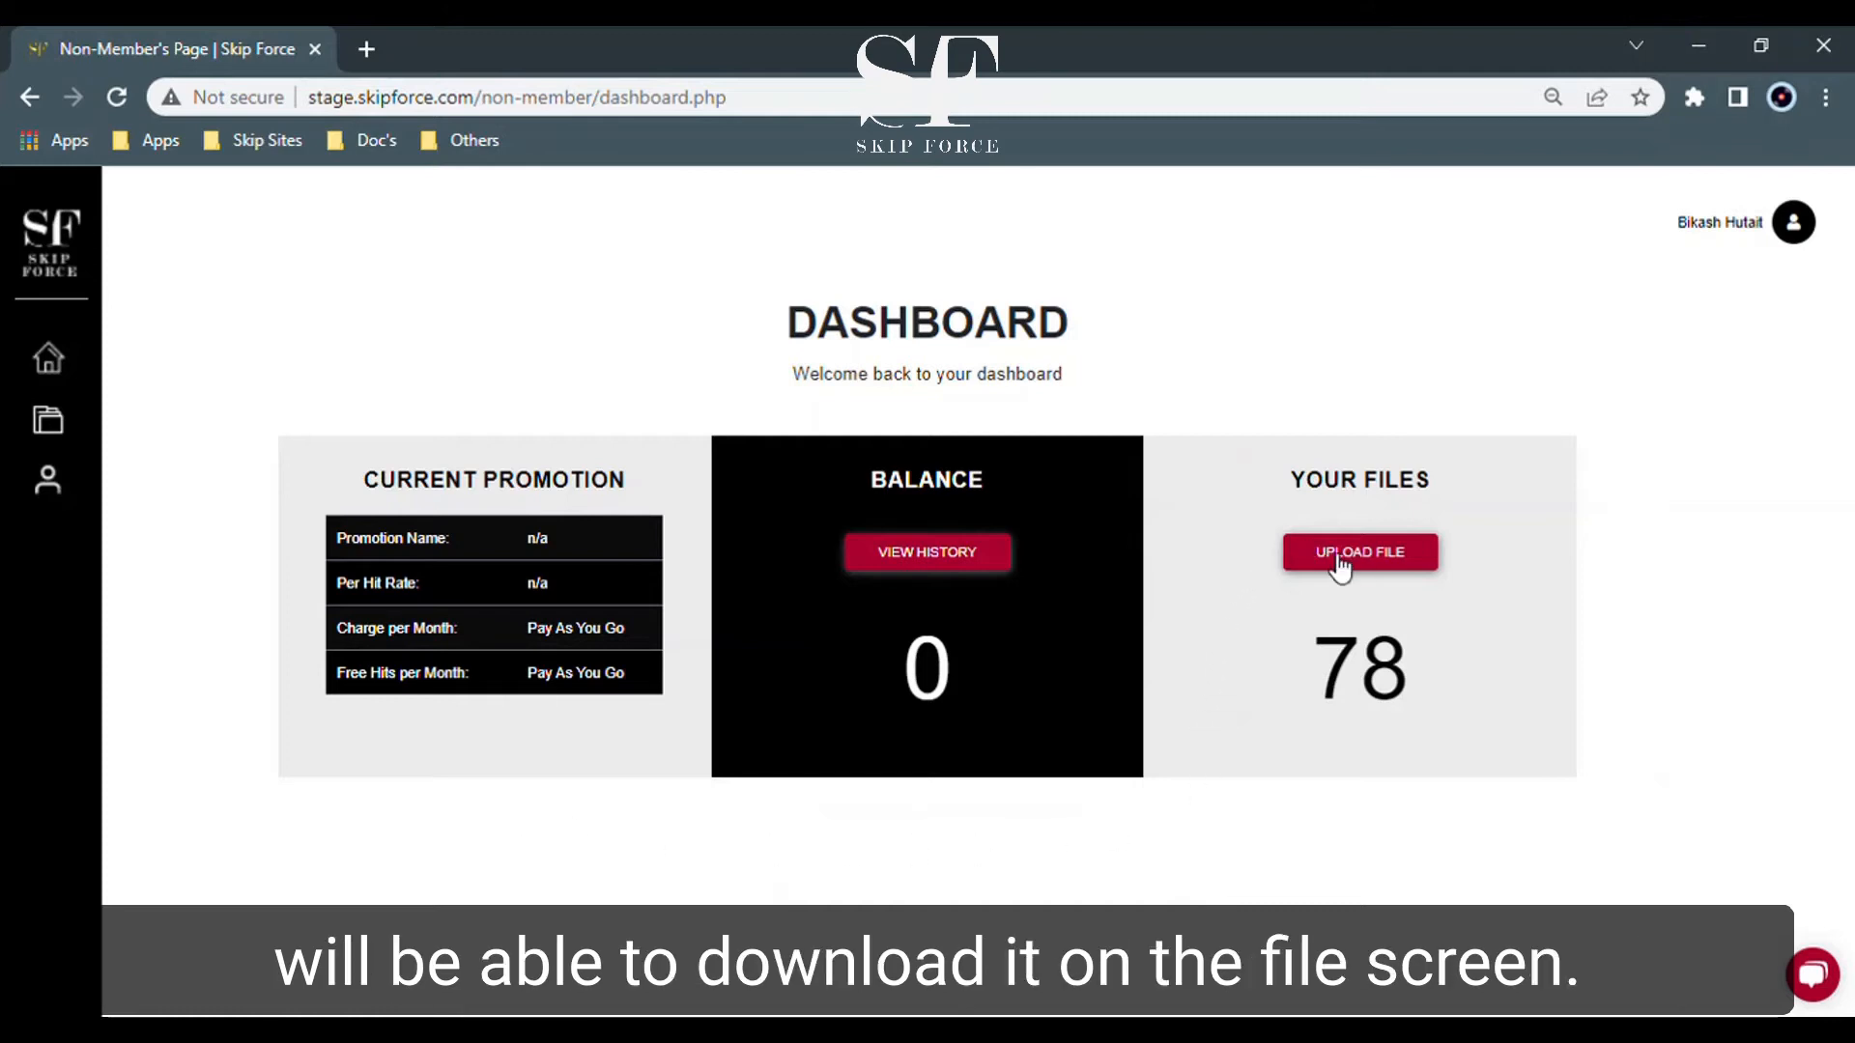
Open the files list from the dashboard and download the output of the file dated Apr 19, 2022, 11:31 AM.
left_click(1393, 568)
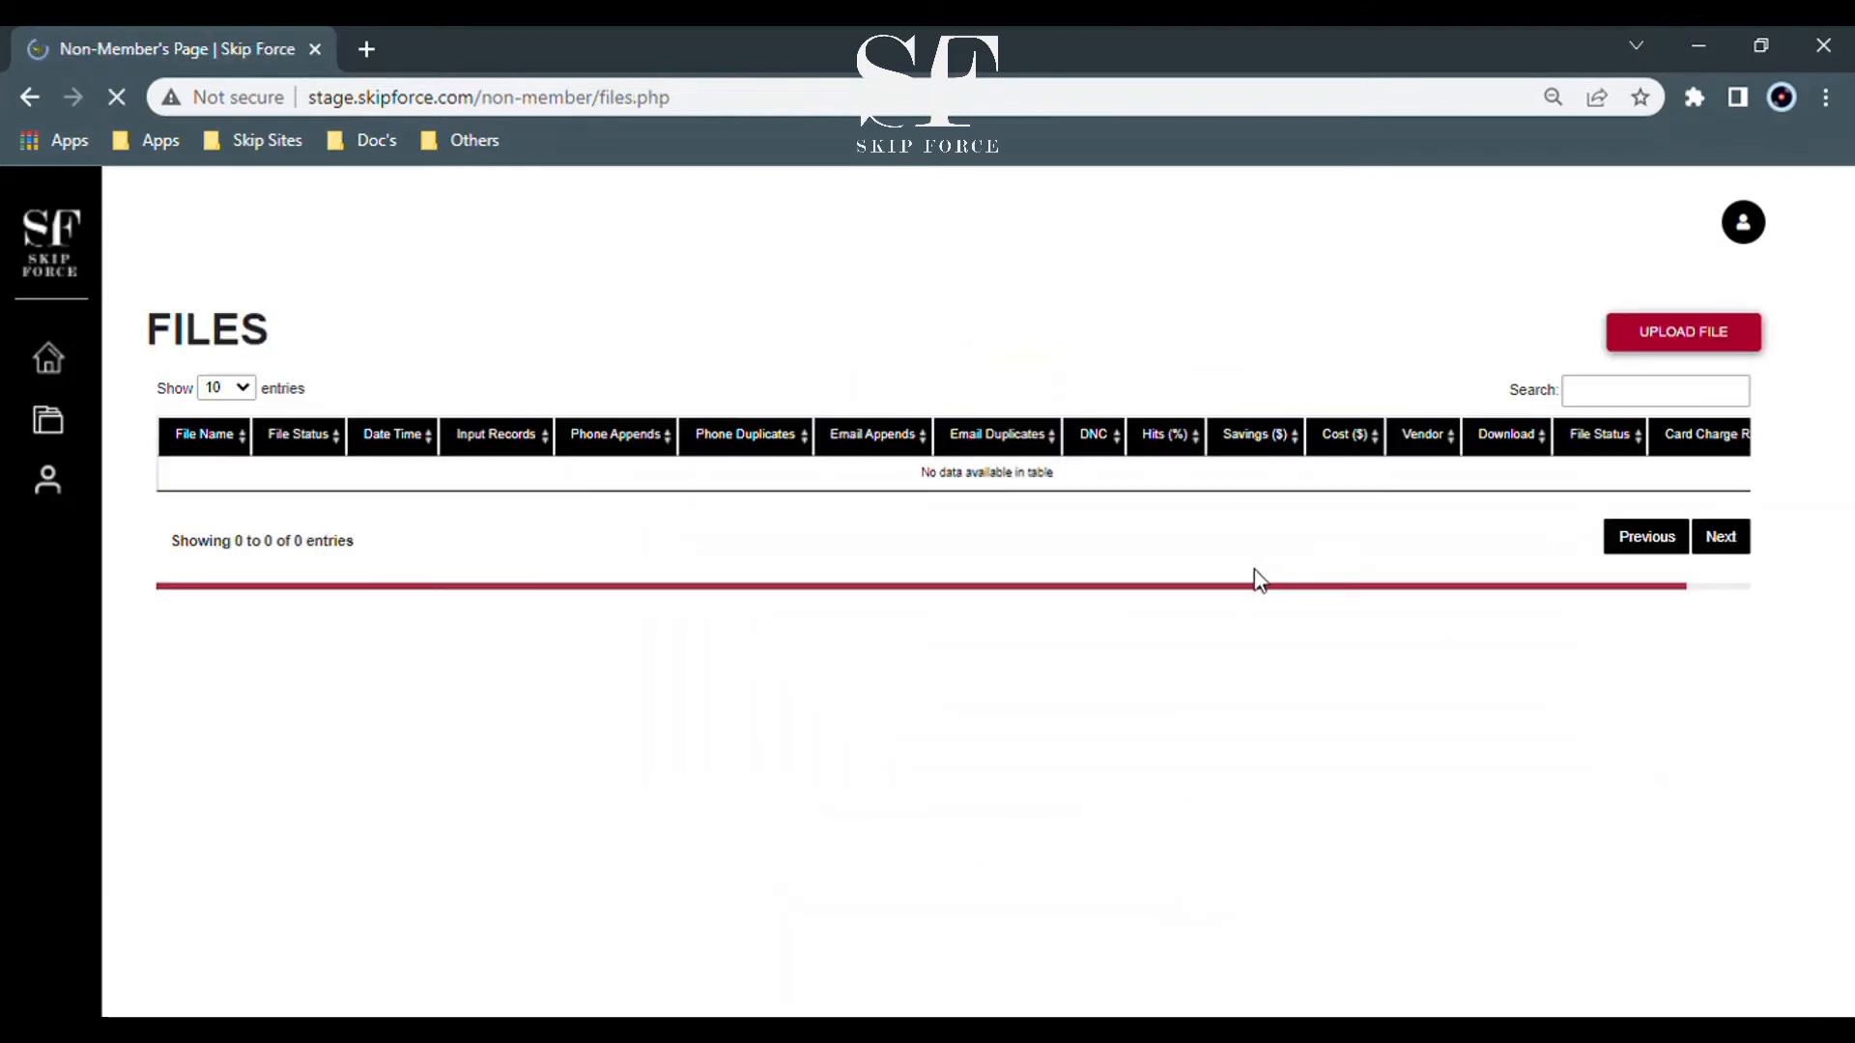
scroll(1134, 547, "down", 2)
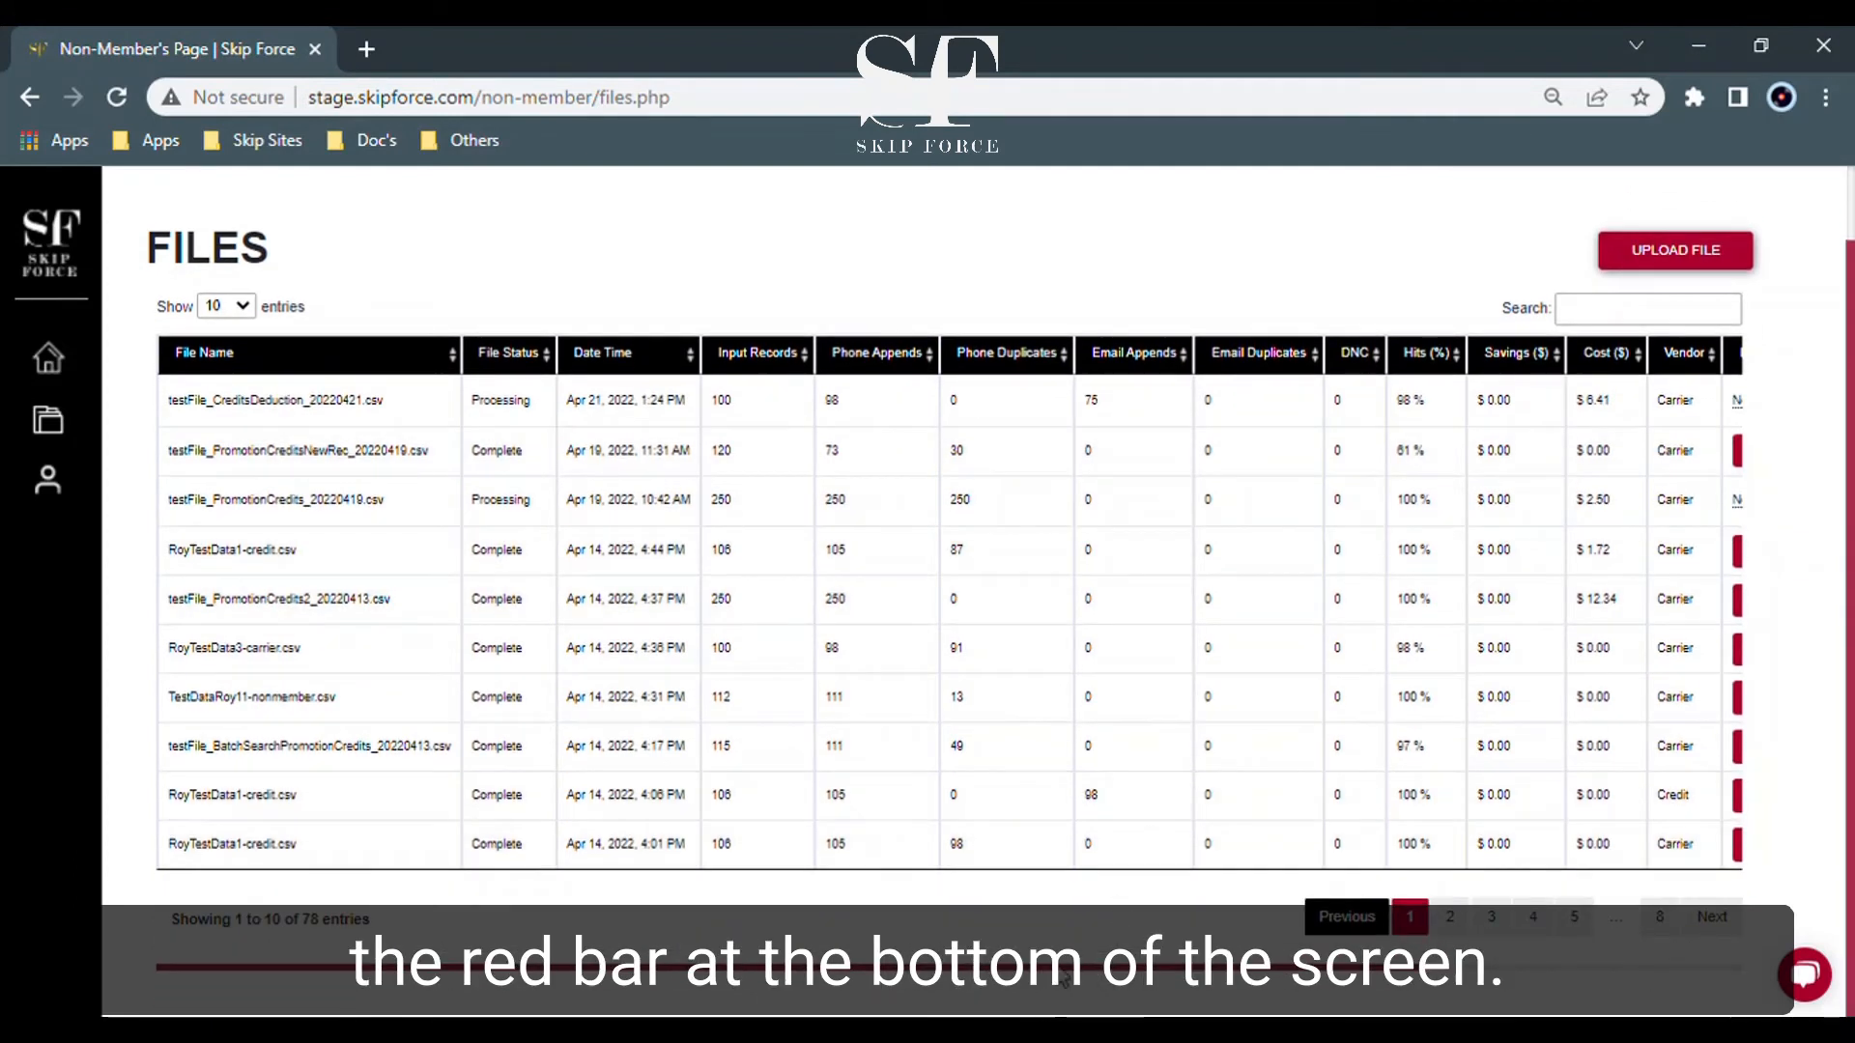
left_click_drag(1378, 971, 1713, 974)
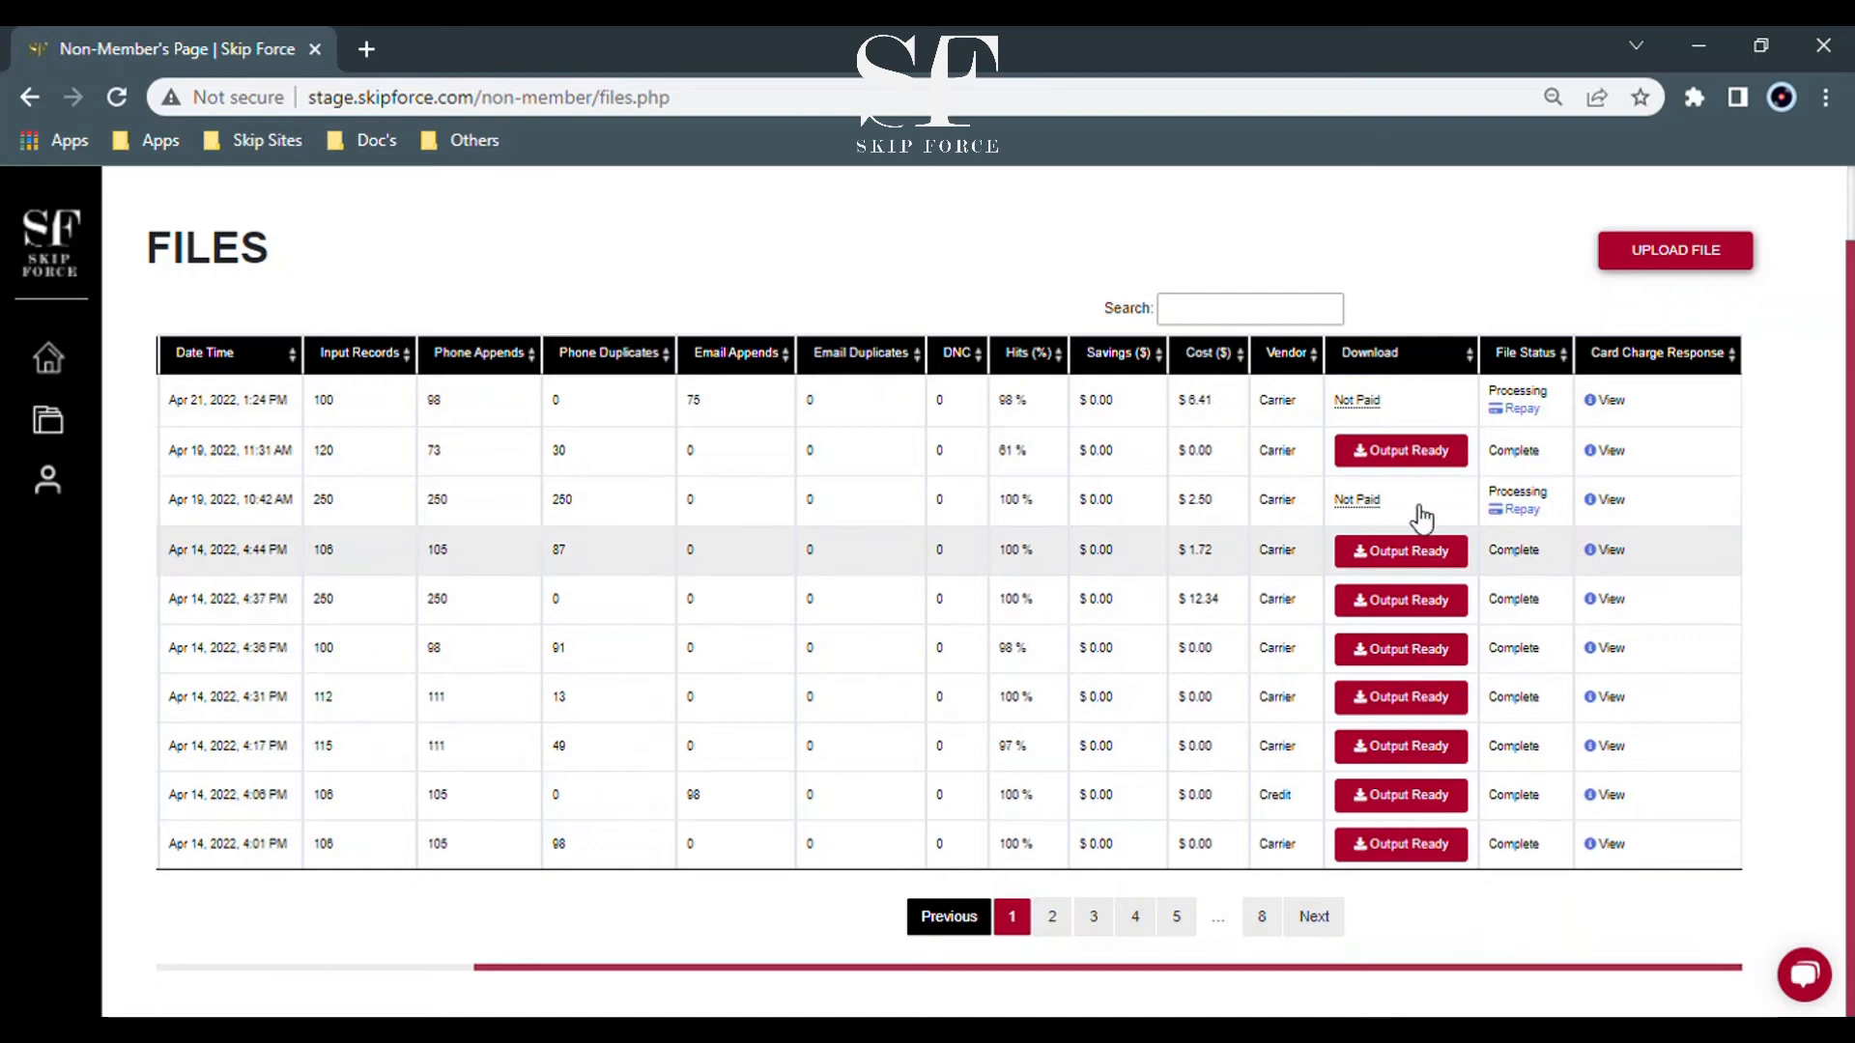
left_click(1408, 454)
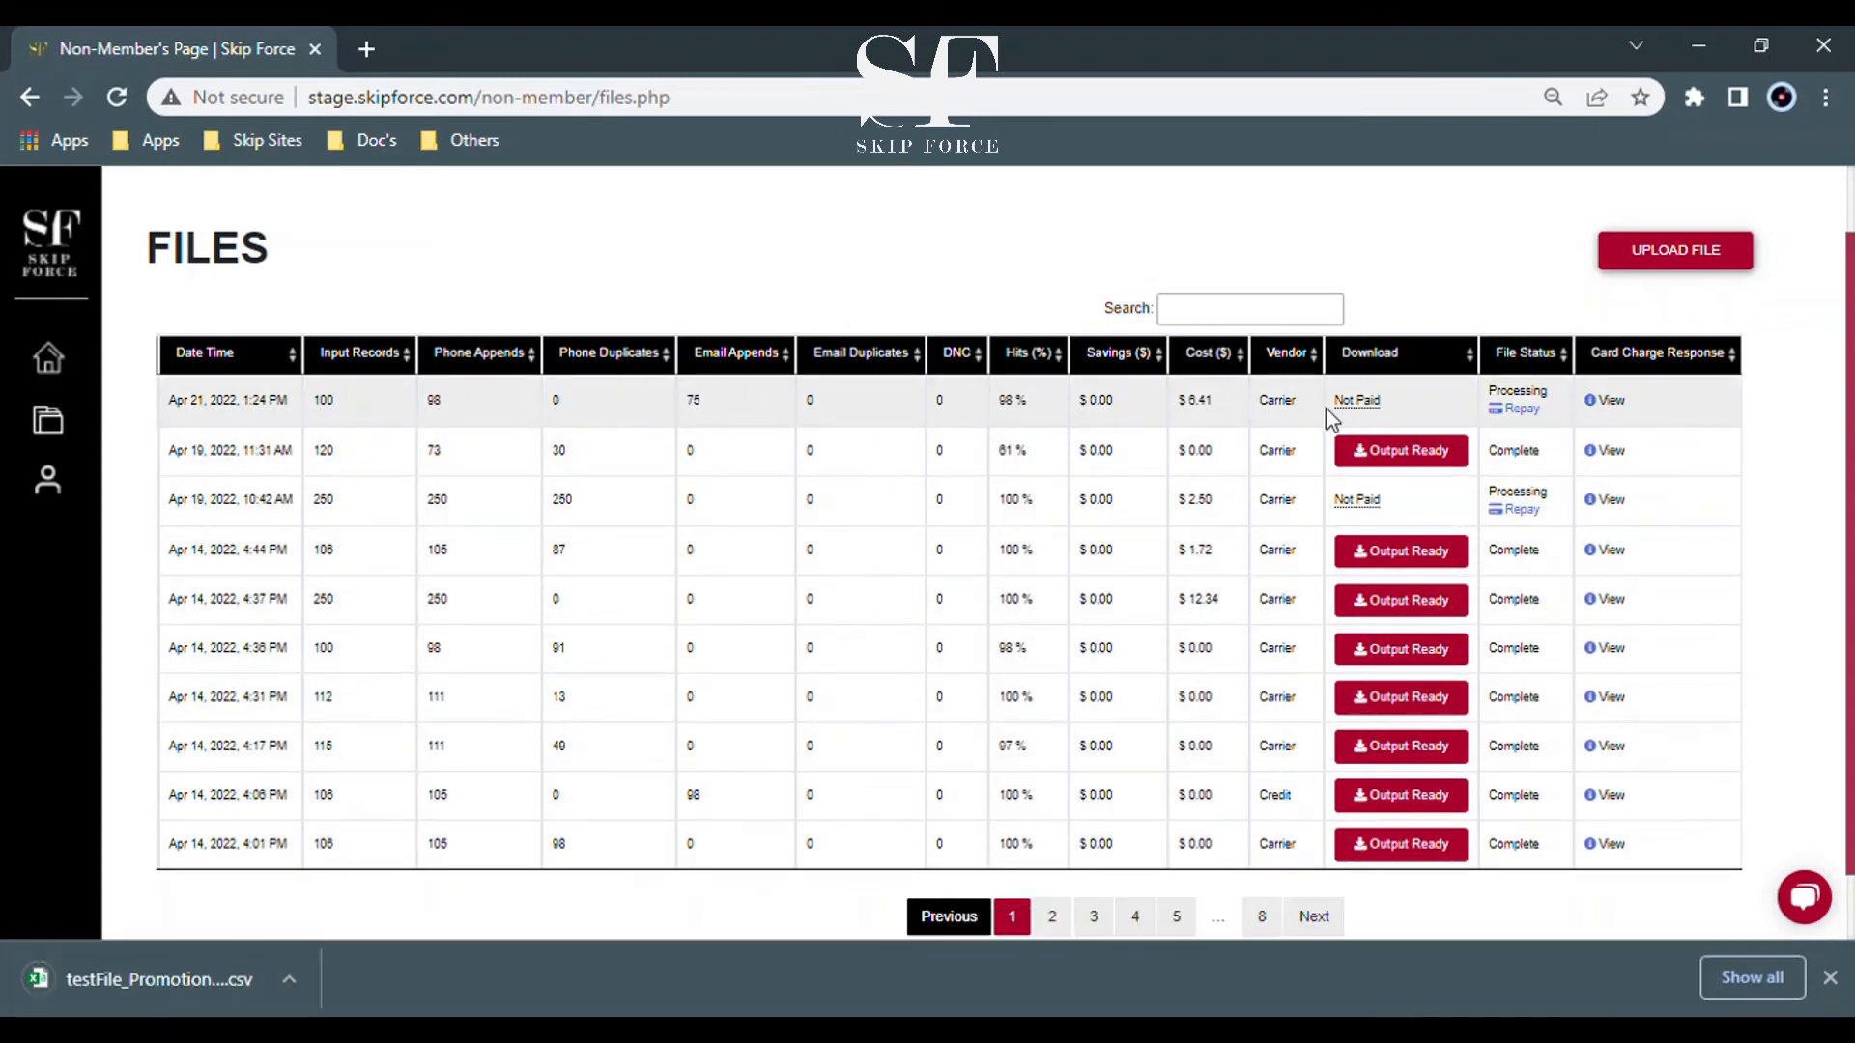
Check the card charge response for the Apr 21, 2022 file and start repayment of the file dated Apr 19, 2022, 10:42 AM.
left_click(1592, 400)
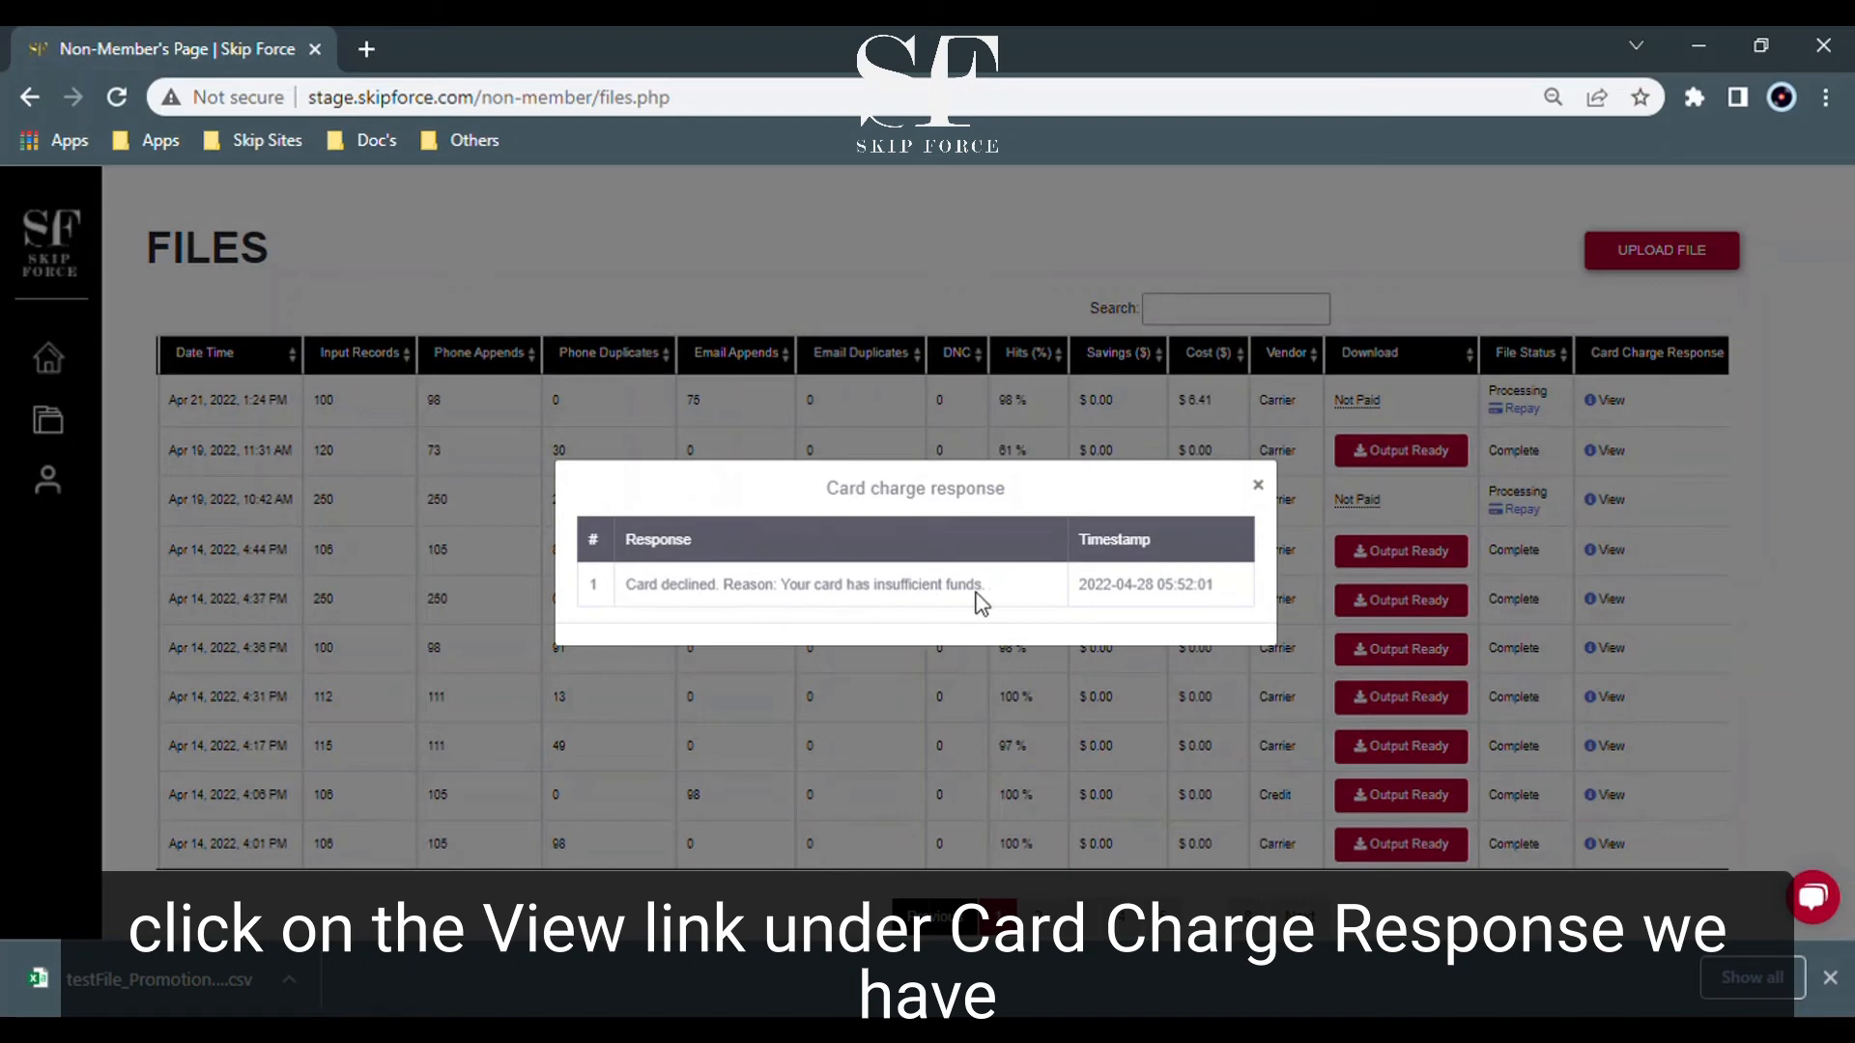
left_click(1258, 485)
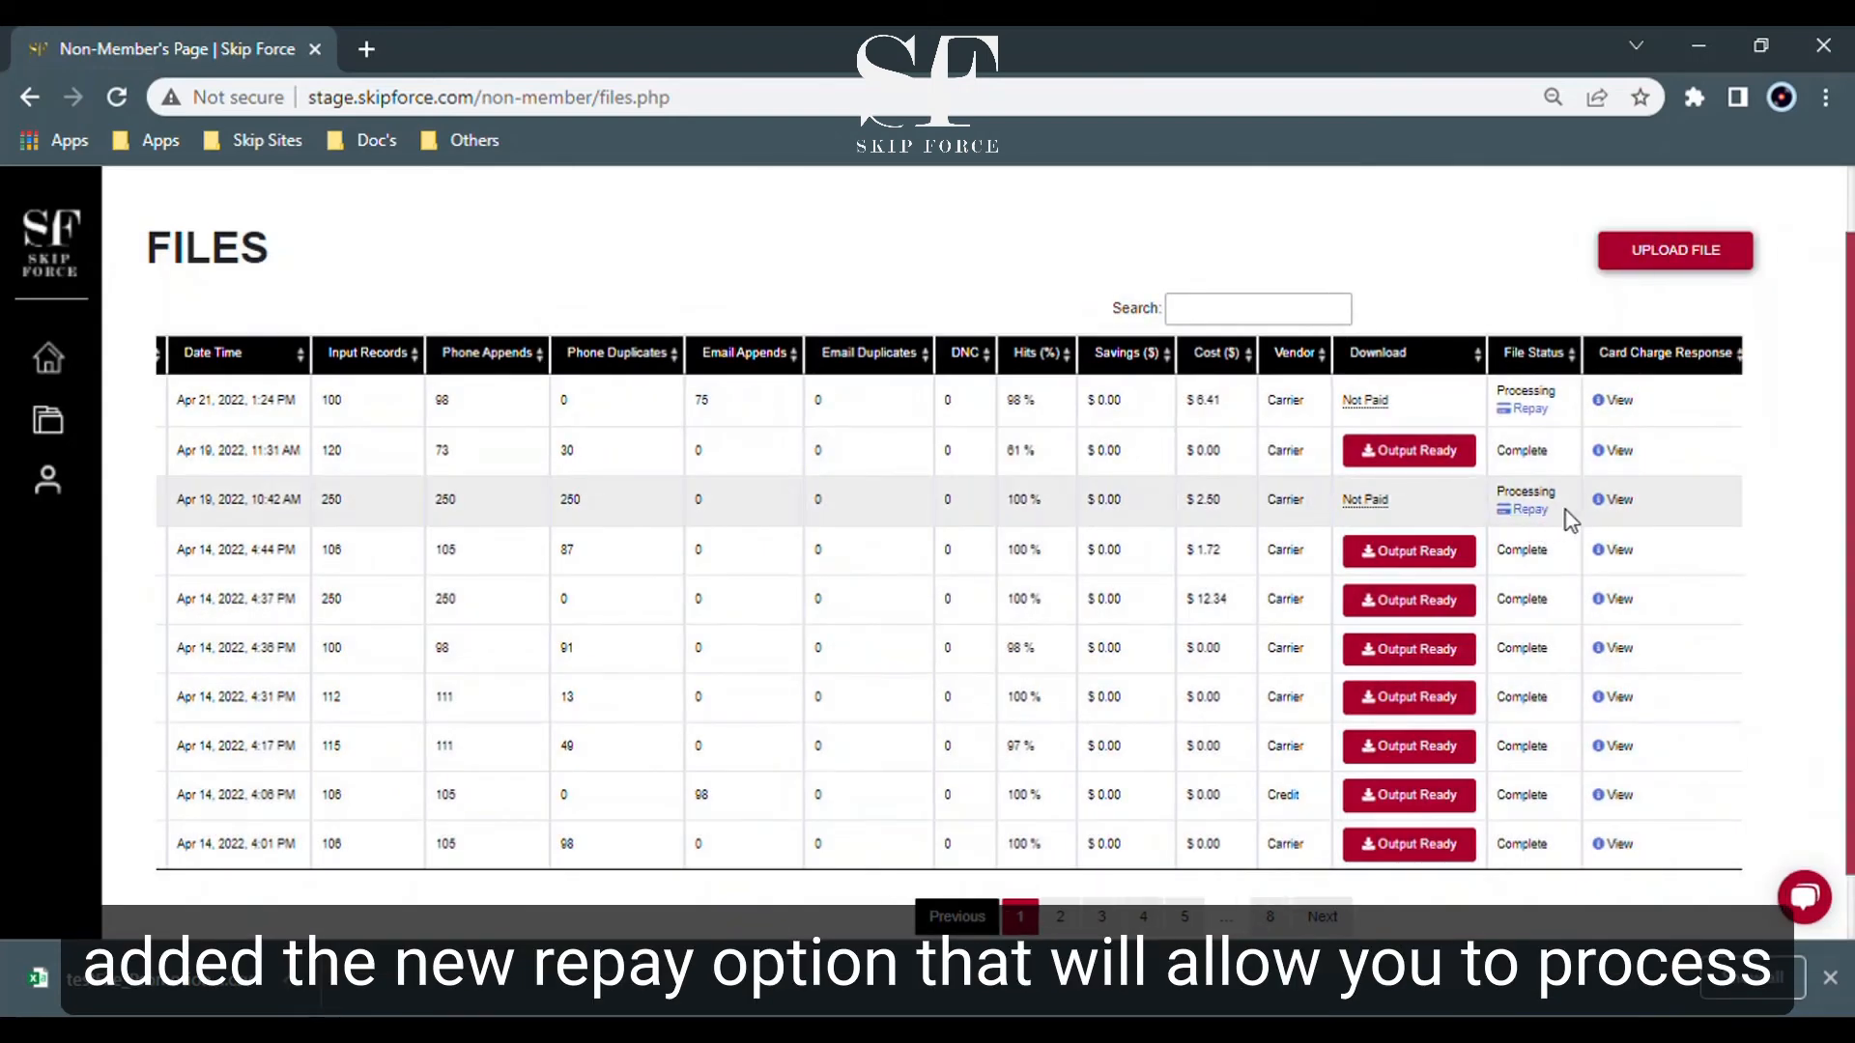
left_click(1540, 513)
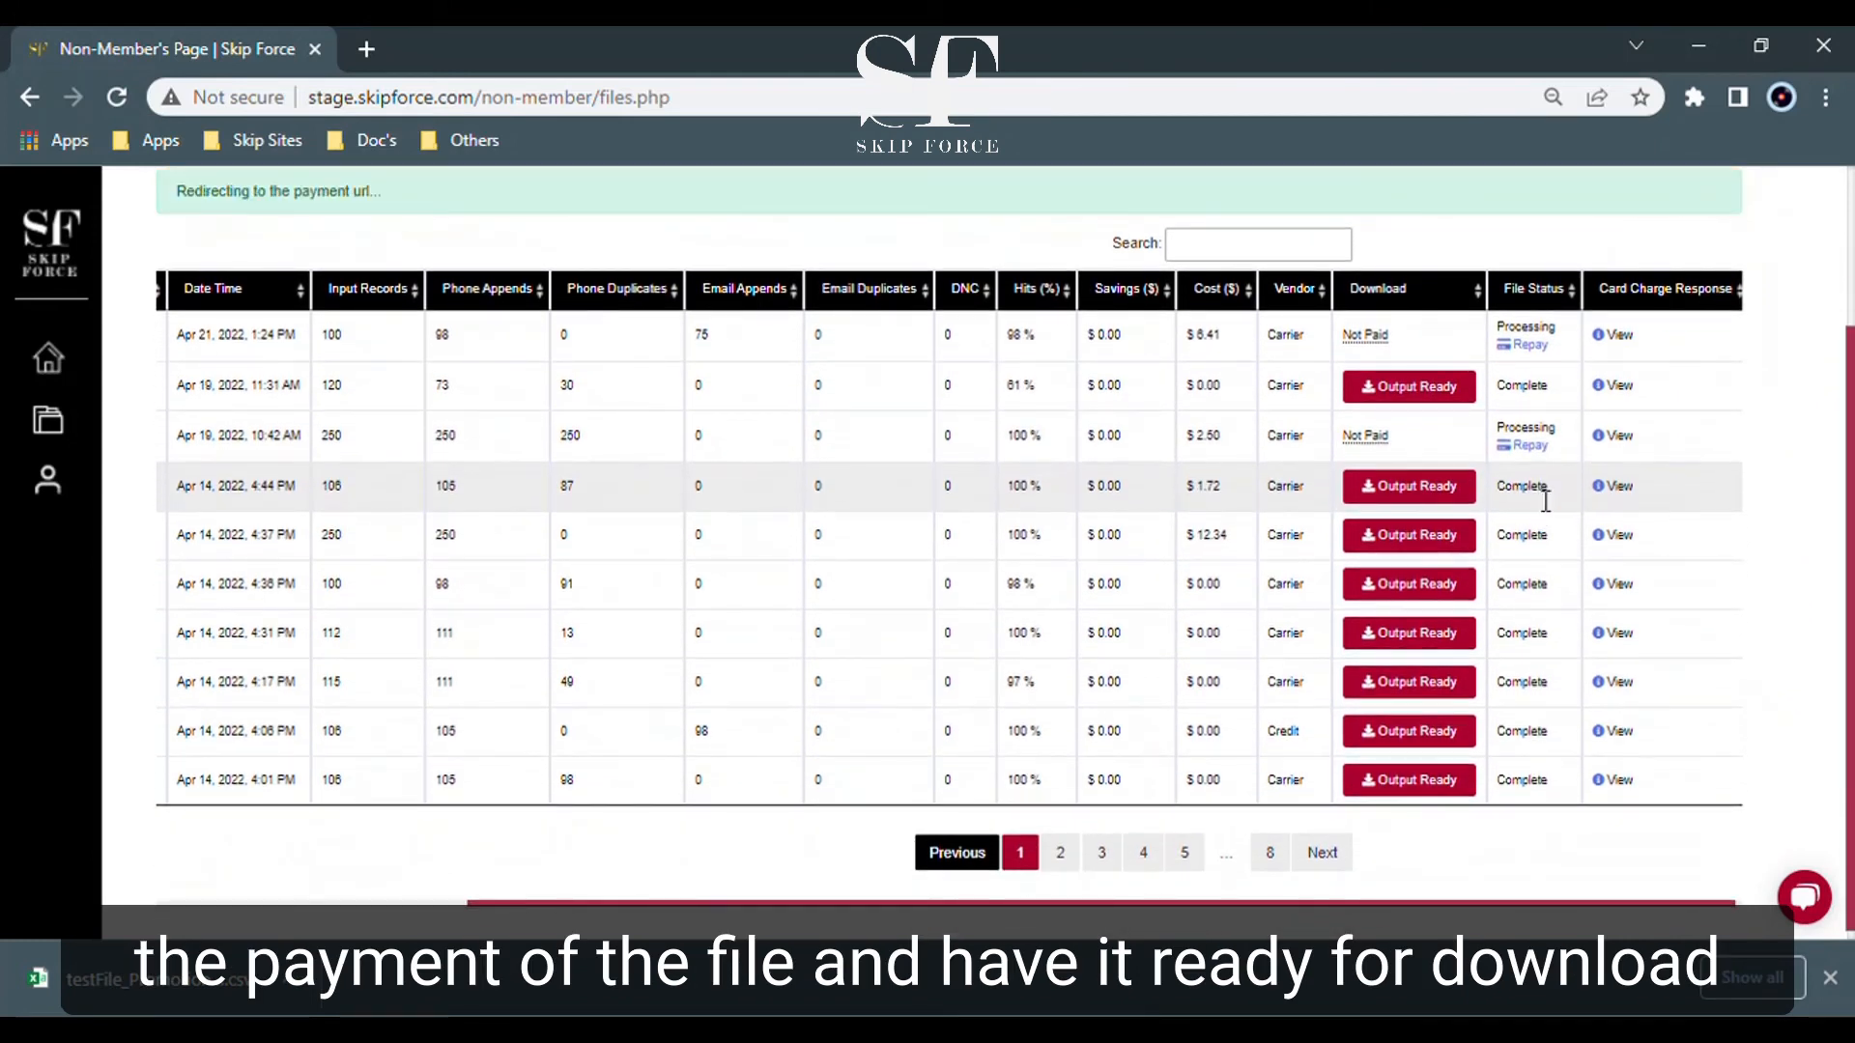